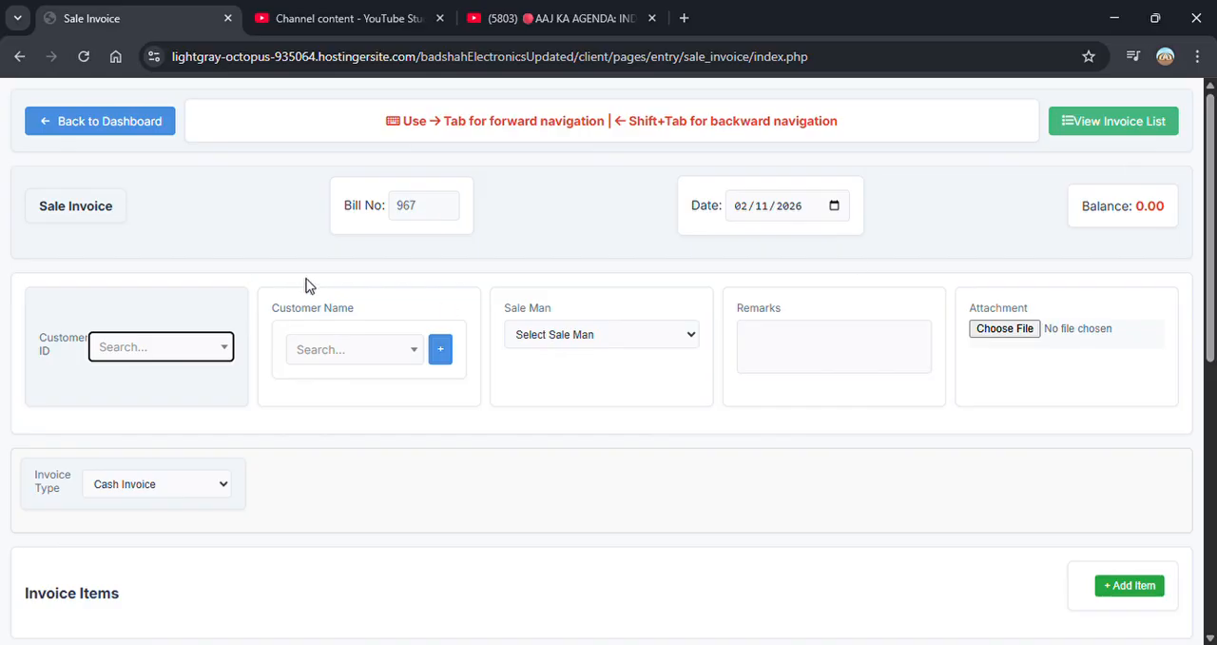
- Select InnovaTech as the sale invoice's customer and Suzuki VXR as its first item
{"action": "left_click", "coordinate": [351, 364]}
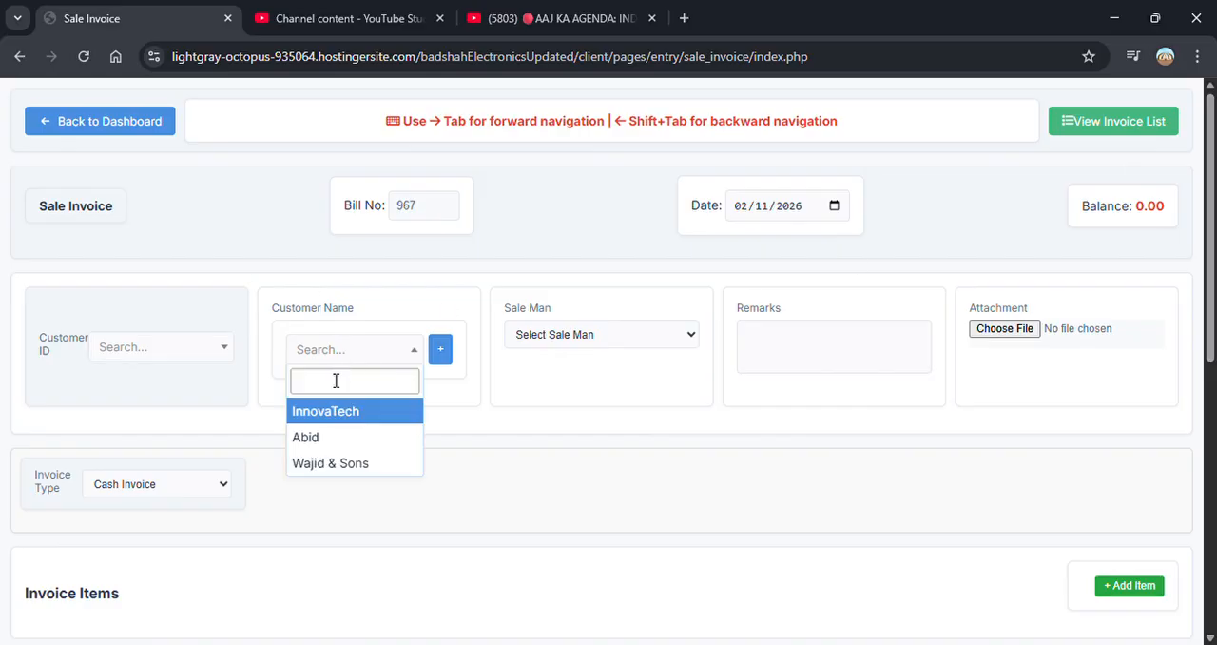
{"action": "left_click", "coordinate": [340, 416]}
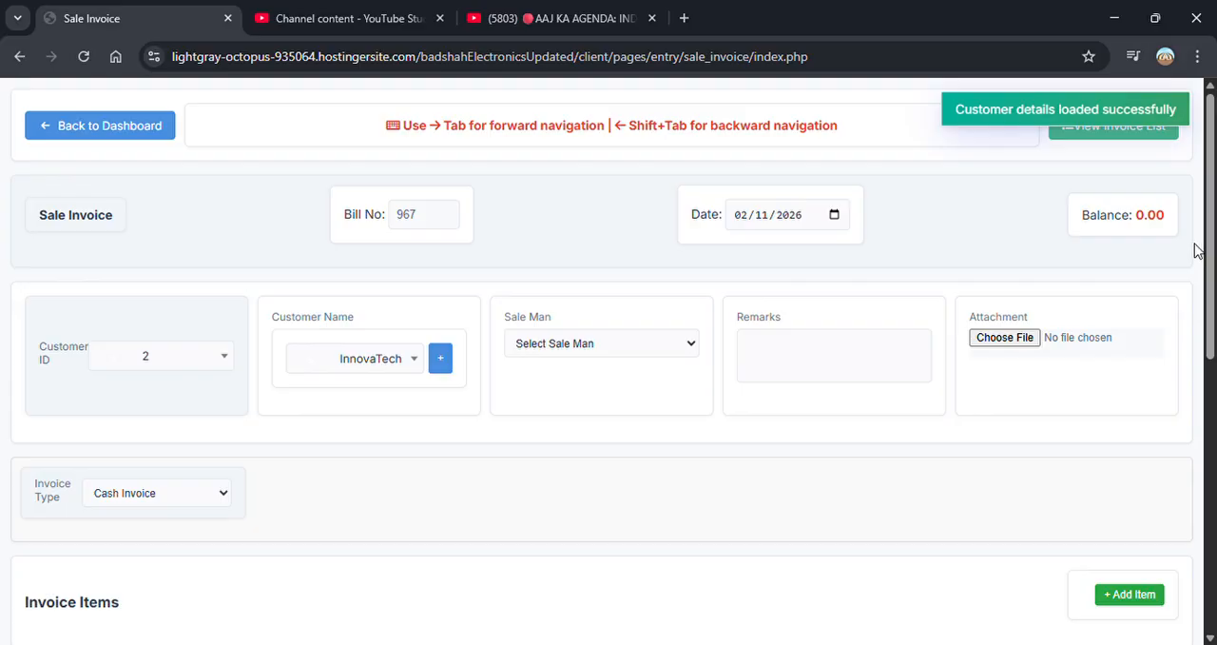
{"action": "left_click_drag", "start_coordinate": [1209, 283], "coordinate": [1214, 316]}
{"action": "scroll", "coordinate": [1213, 317], "scroll_direction": "down", "scroll_amount": 1}
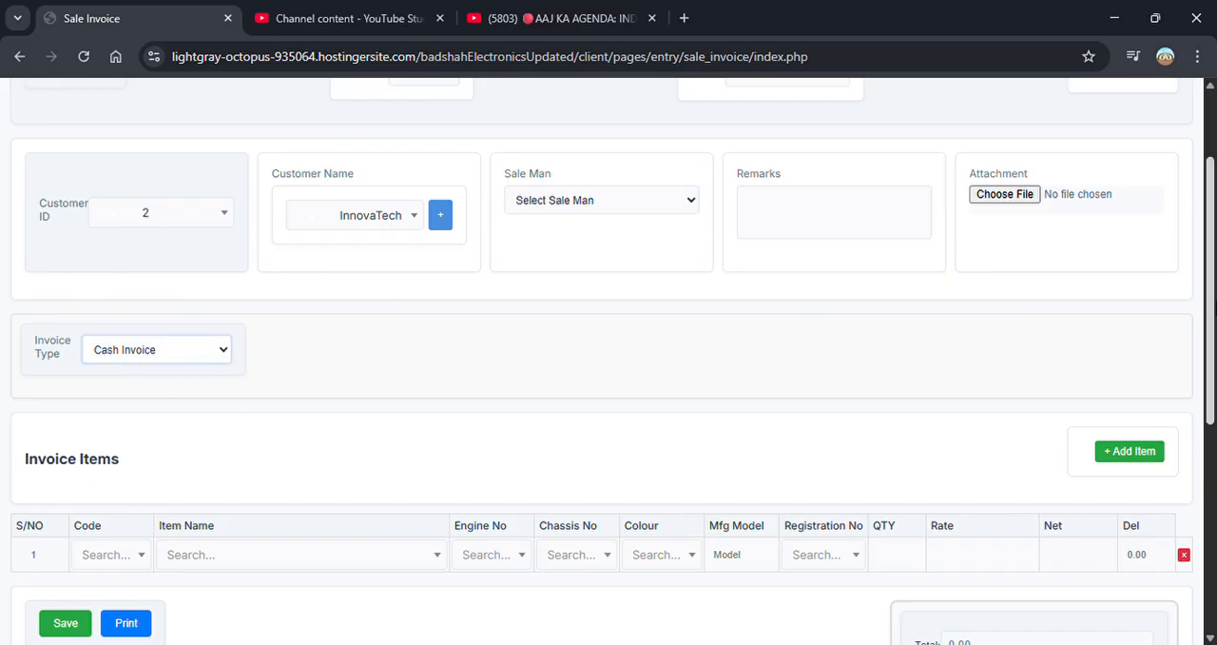
{"action": "scroll", "coordinate": [324, 323], "scroll_direction": "down", "scroll_amount": 4}
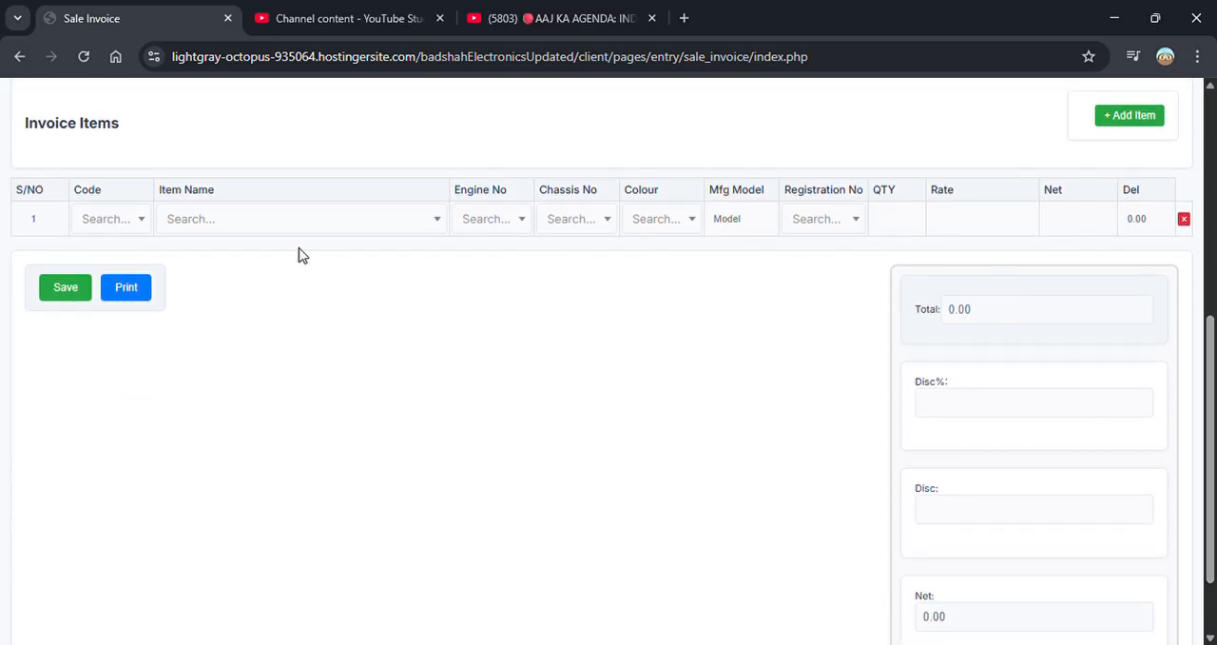
{"action": "left_click", "coordinate": [298, 229]}
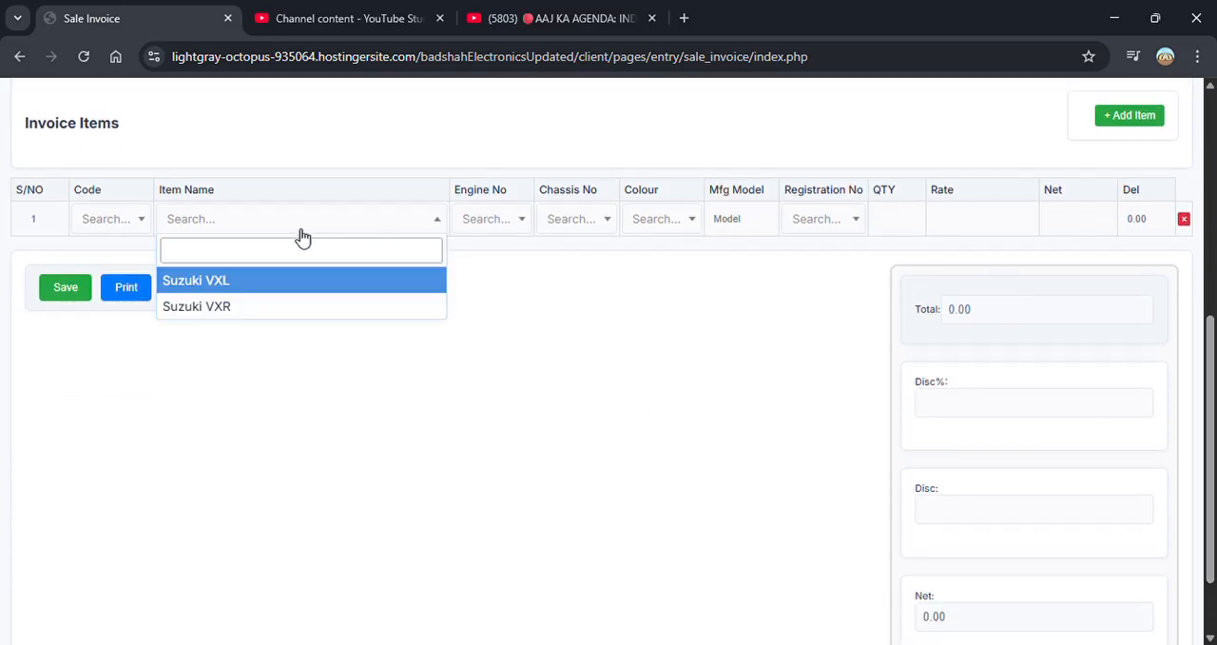
{"action": "left_click", "coordinate": [281, 308]}
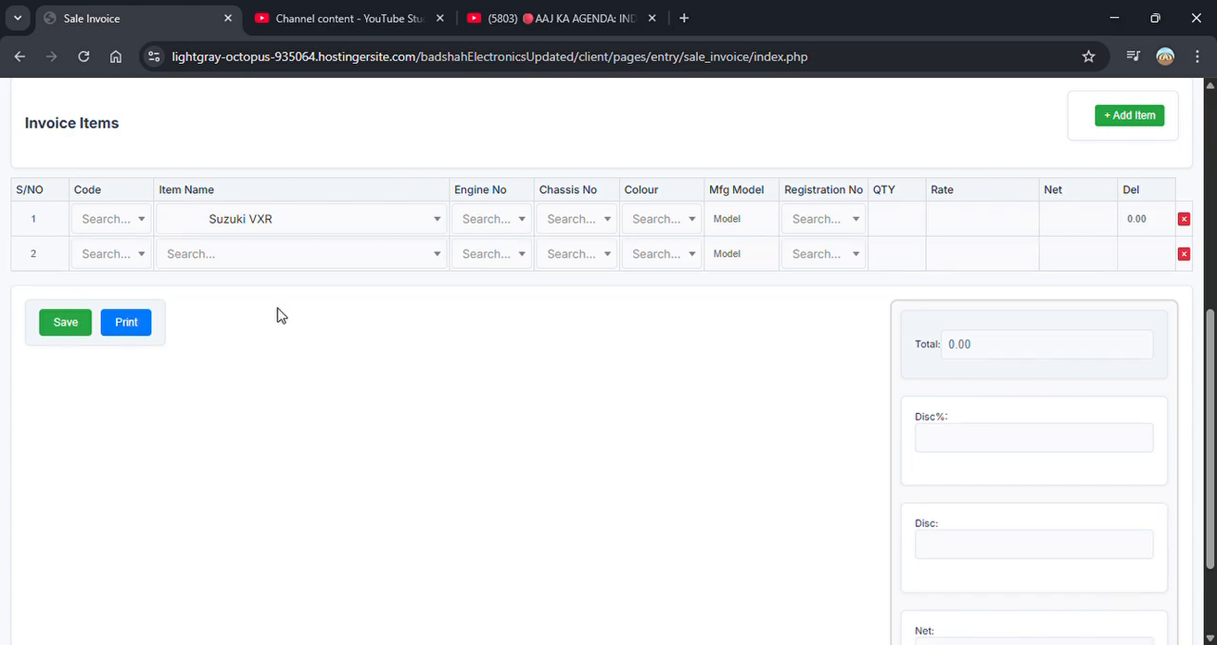
- Try Suzuki VXL as the first invoice item and switch it back to Suzuki VXR
{"action": "left_click", "coordinate": [420, 227]}
{"action": "left_click", "coordinate": [421, 228]}
{"action": "left_click", "coordinate": [222, 225]}
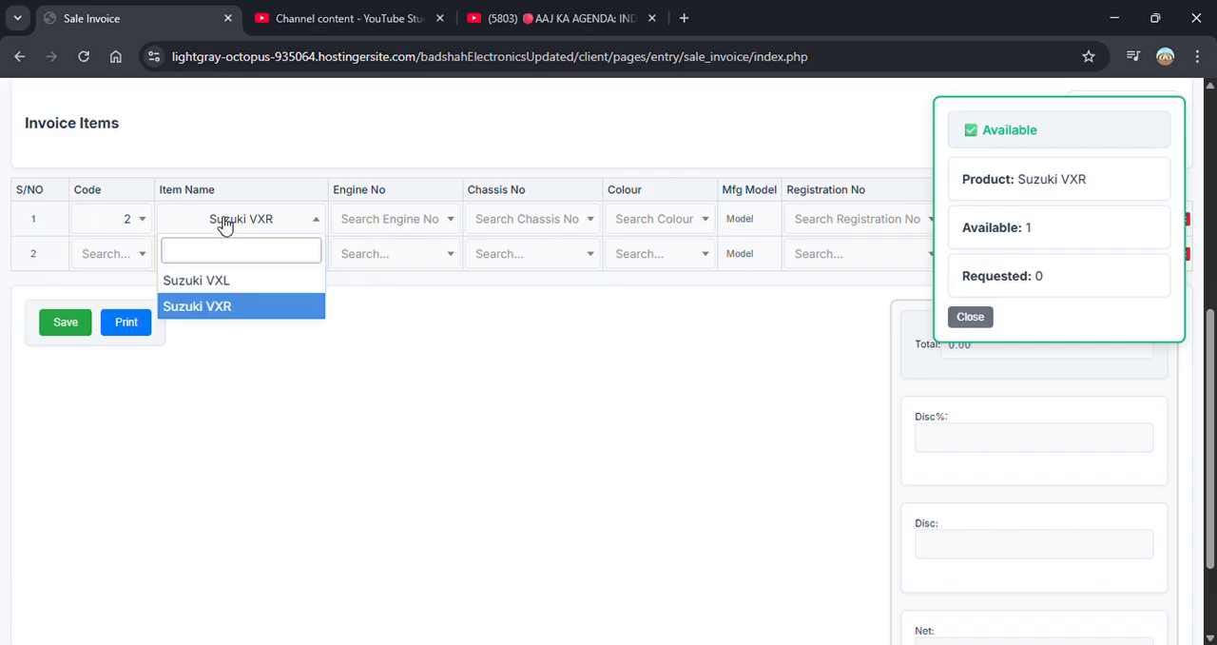
{"action": "left_click", "coordinate": [228, 280]}
{"action": "left_click", "coordinate": [298, 222]}
{"action": "left_click", "coordinate": [228, 306]}
- Choose engine number 554585 for the Suzuki VXR in the first item row
{"action": "left_click", "coordinate": [438, 226]}
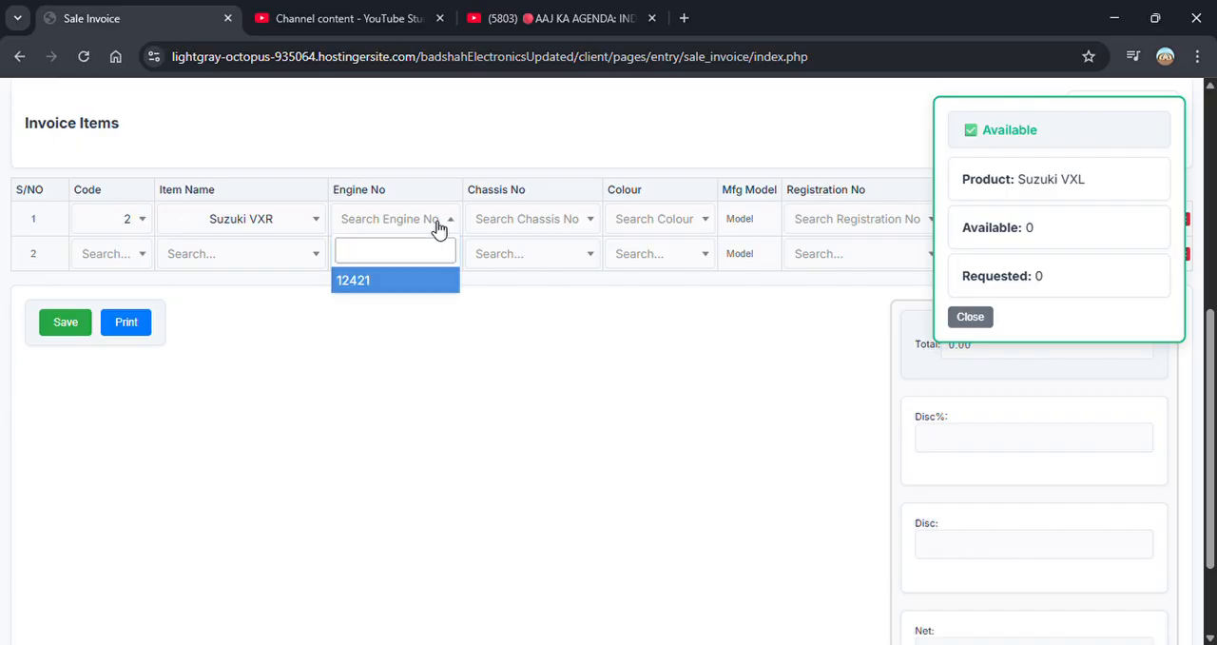
{"action": "left_click", "coordinate": [430, 227]}
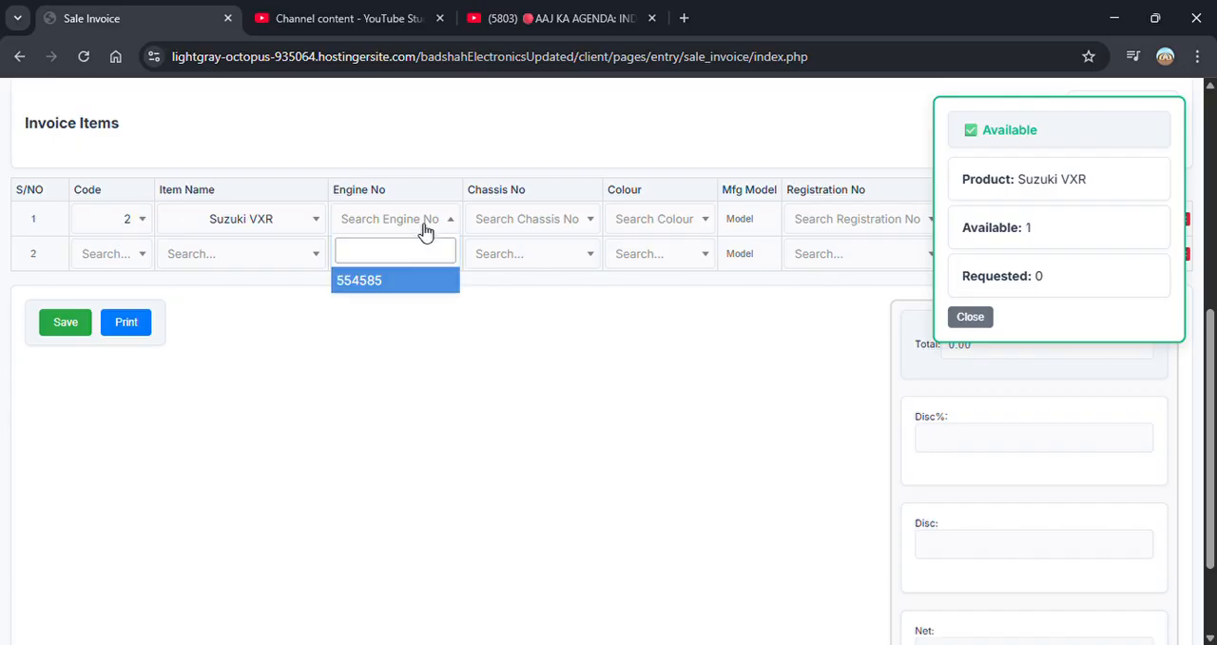
{"action": "left_click", "coordinate": [387, 288]}
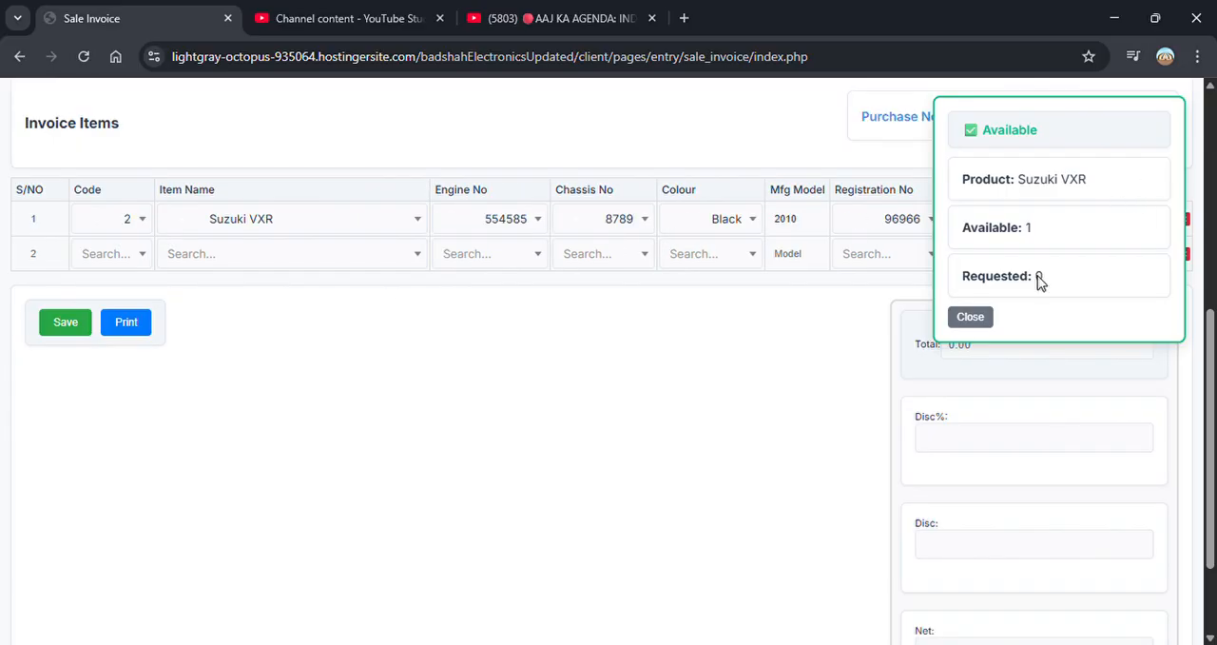
- Close the stock availability notice and set the Suzuki VXR's rate to 1900000
{"action": "left_click", "coordinate": [971, 318]}
{"action": "left_click", "coordinate": [979, 317]}
{"action": "left_click", "coordinate": [1045, 228]}
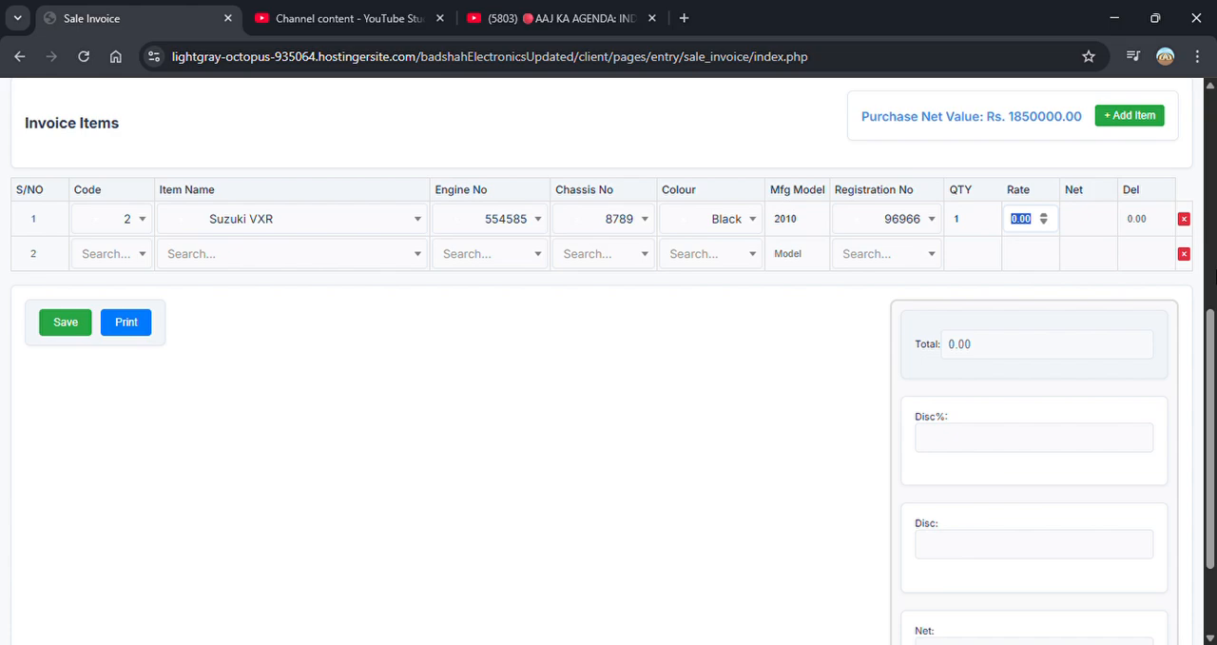
{"action": "type", "text": "19000"}
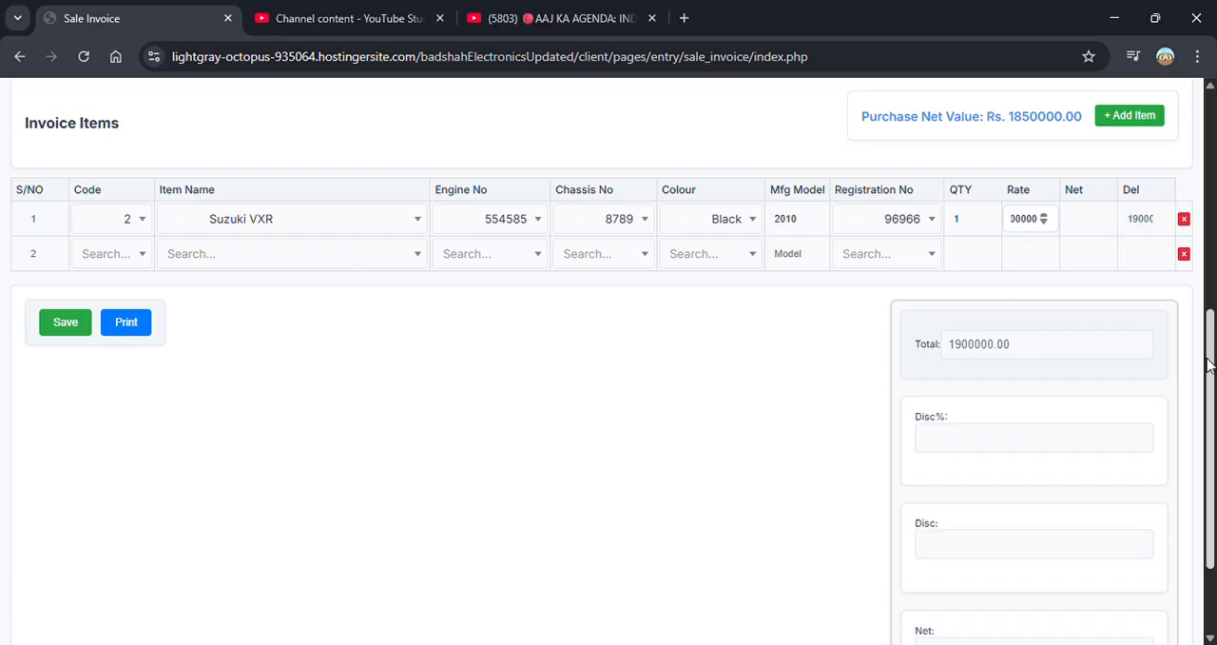
- Check the invoice header and totals, save the sale invoice and dismiss the save notification
{"action": "scroll", "coordinate": [1213, 364], "scroll_direction": "up", "scroll_amount": 5}
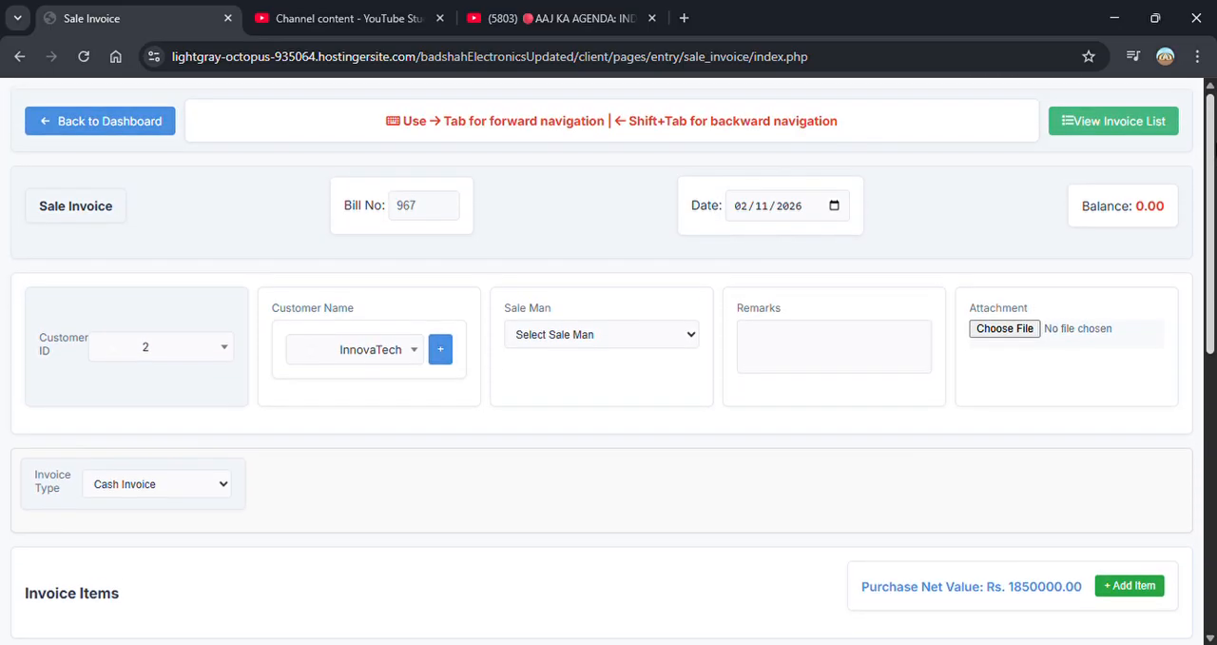
{"action": "scroll", "coordinate": [1201, 430], "scroll_direction": "down", "scroll_amount": 5}
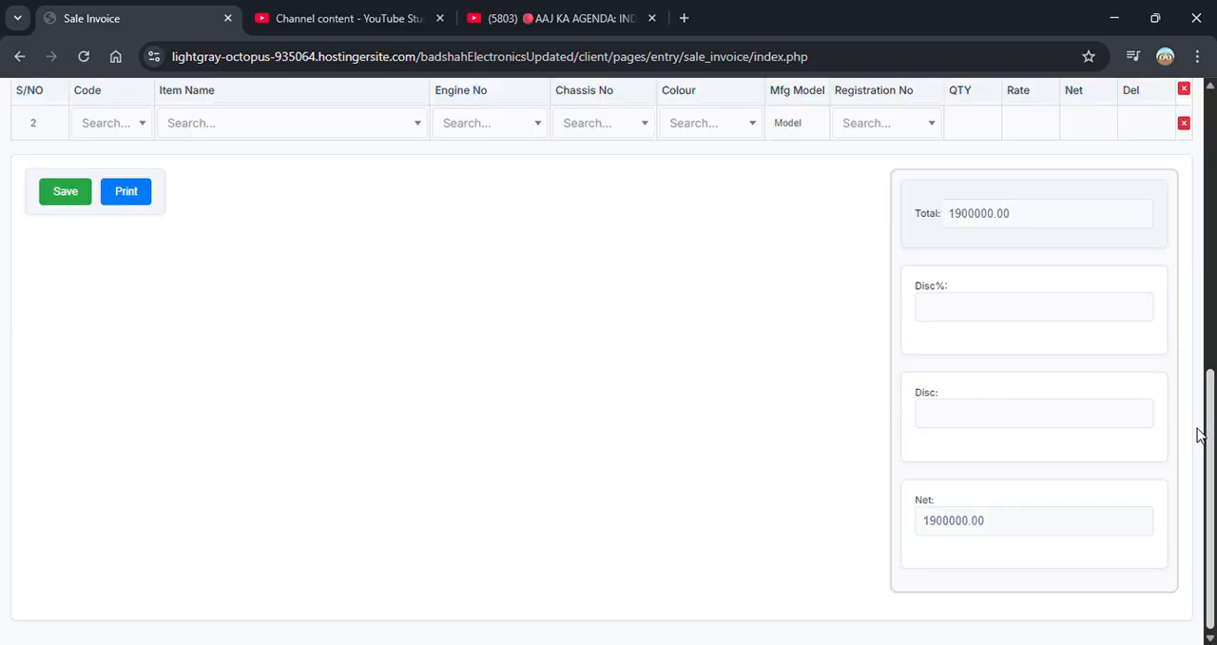
{"action": "scroll", "coordinate": [1201, 430], "scroll_direction": "up", "scroll_amount": 4}
{"action": "scroll", "coordinate": [608, 380], "scroll_direction": "down", "scroll_amount": 5}
{"action": "left_click", "coordinate": [66, 193]}
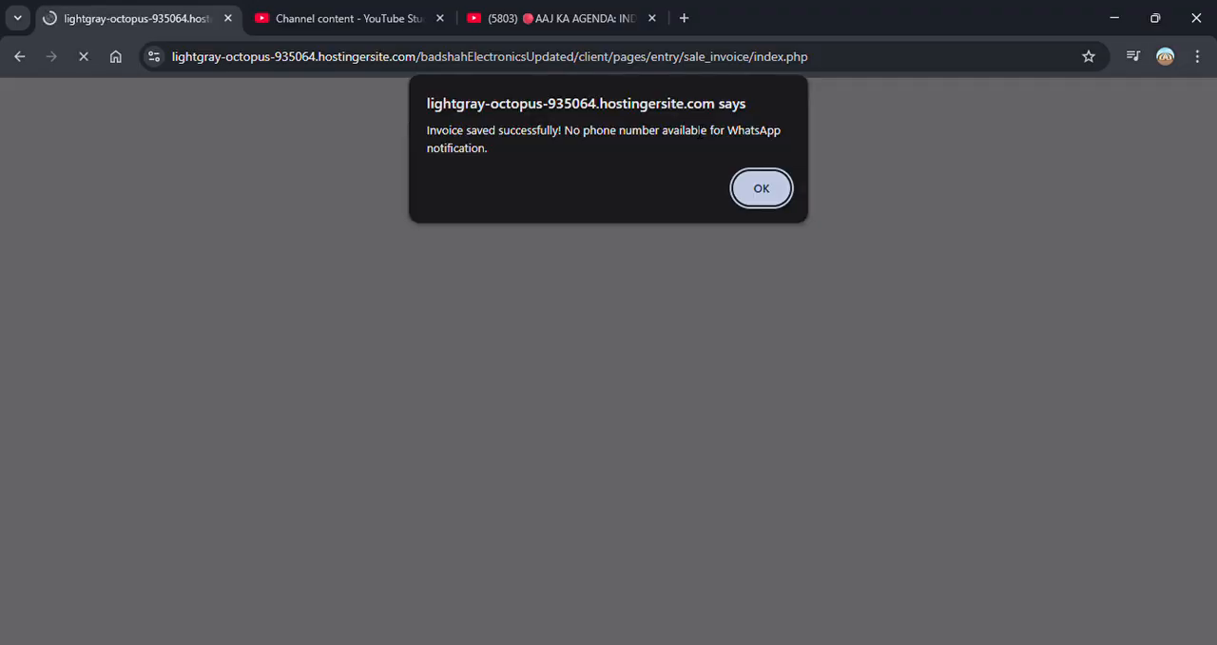
{"action": "left_click", "coordinate": [783, 190]}
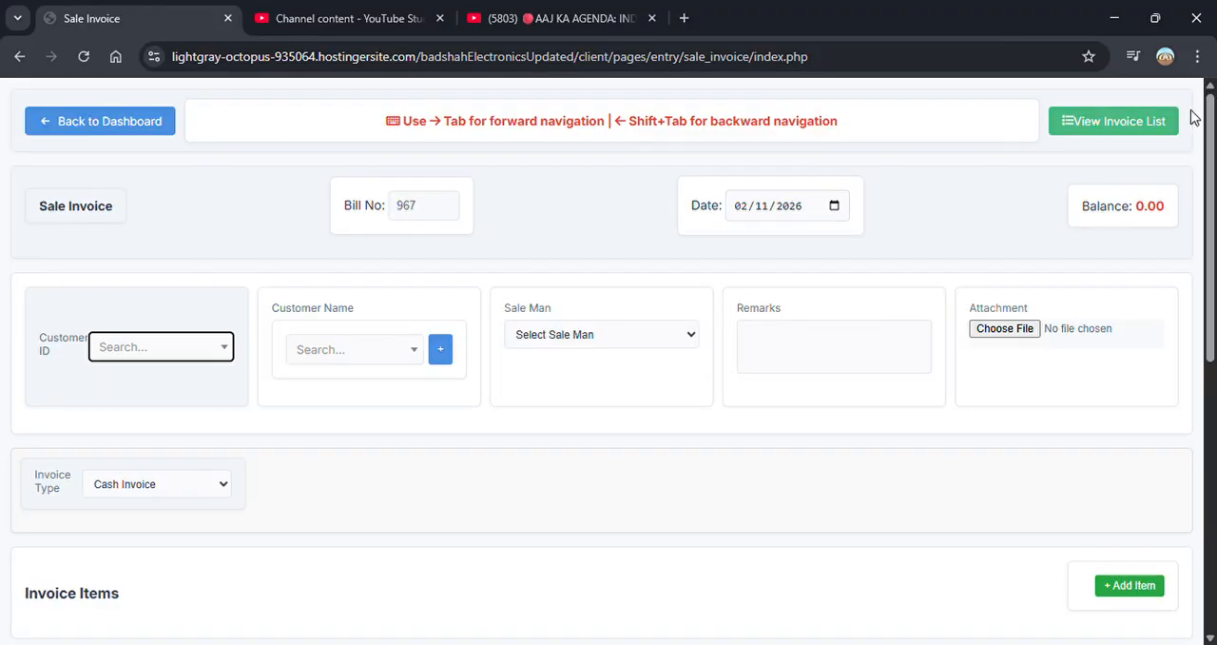
- Open the sale invoice list and review the new InnovaTech cash invoice's entry
{"action": "left_click", "coordinate": [1108, 131]}
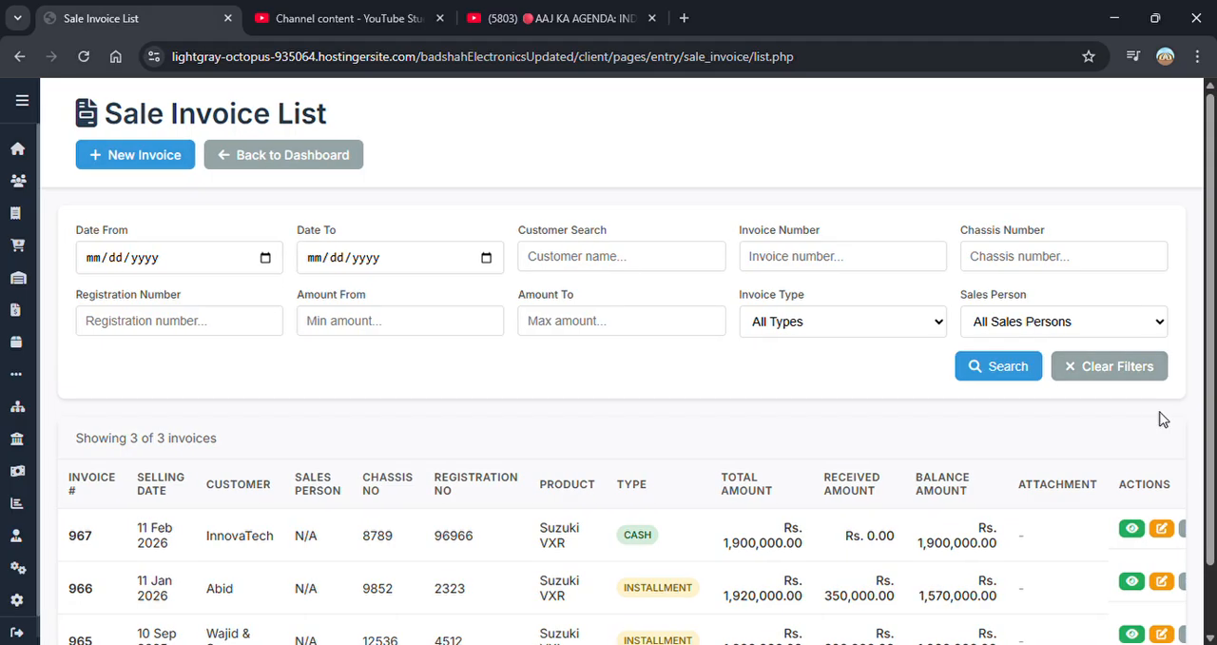
{"action": "scroll", "coordinate": [1212, 463], "scroll_direction": "down", "scroll_amount": 1}
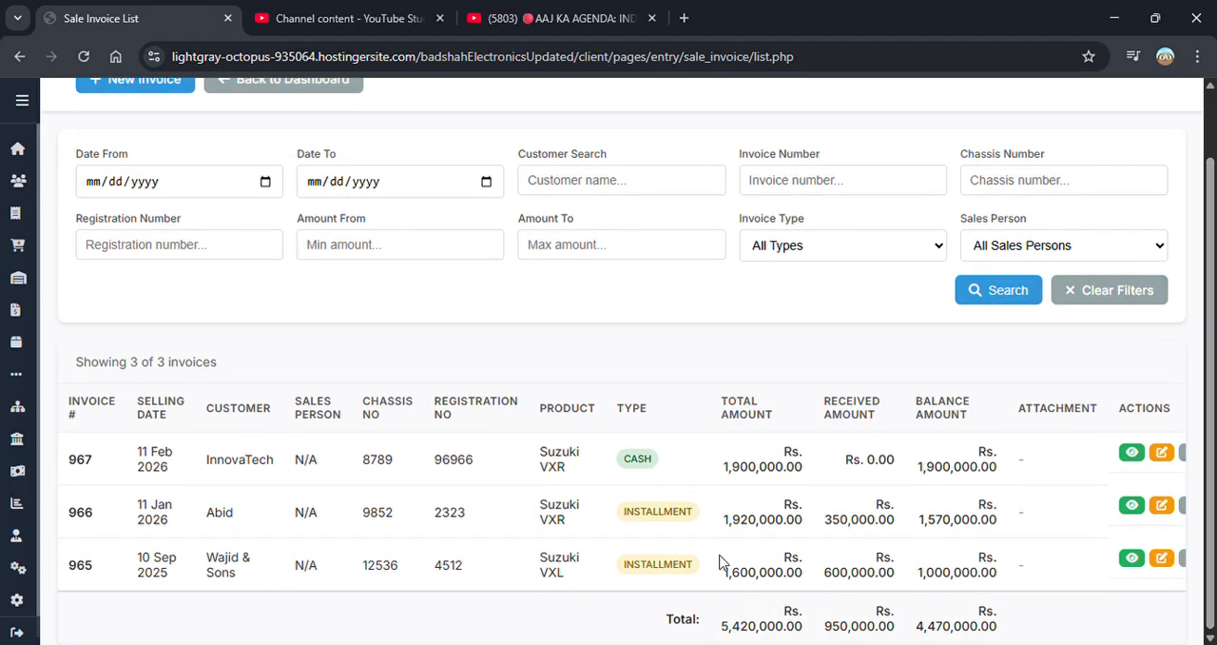
{"action": "left_click_drag", "start_coordinate": [663, 463], "coordinate": [615, 474]}
- View the InnovaTech cash invoice's print layout as a Normal Invoice
{"action": "left_click", "coordinate": [1184, 459]}
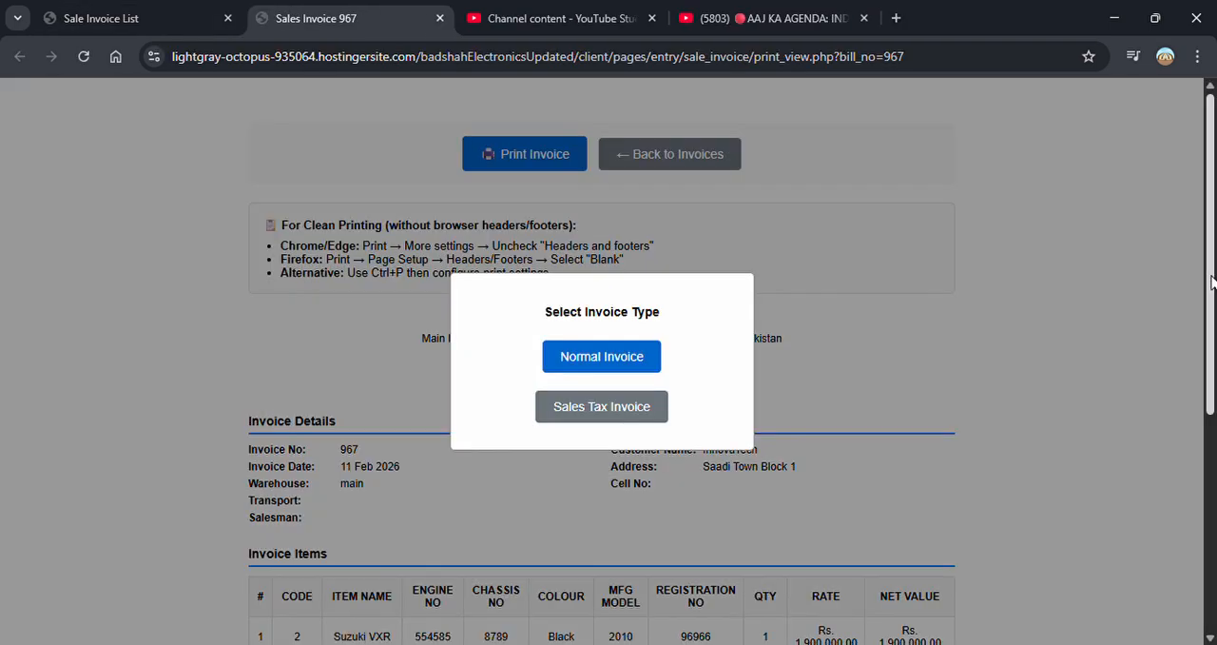
{"action": "left_click", "coordinate": [629, 367]}
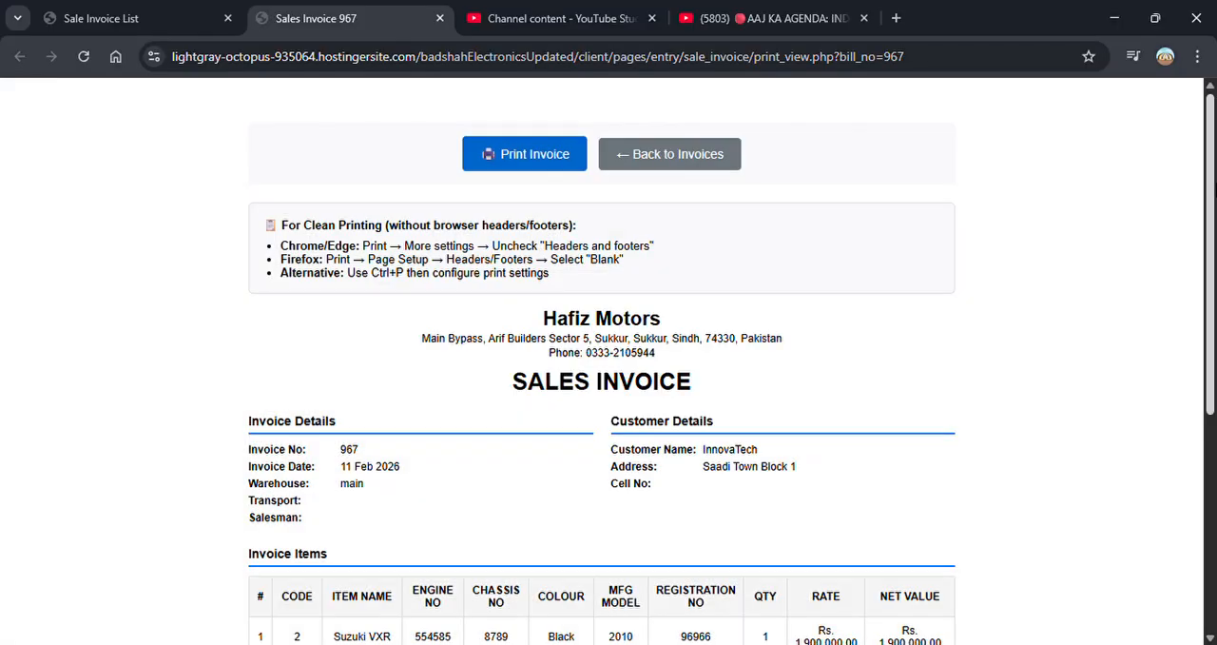
{"action": "left_click_drag", "start_coordinate": [1209, 193], "coordinate": [1211, 219]}
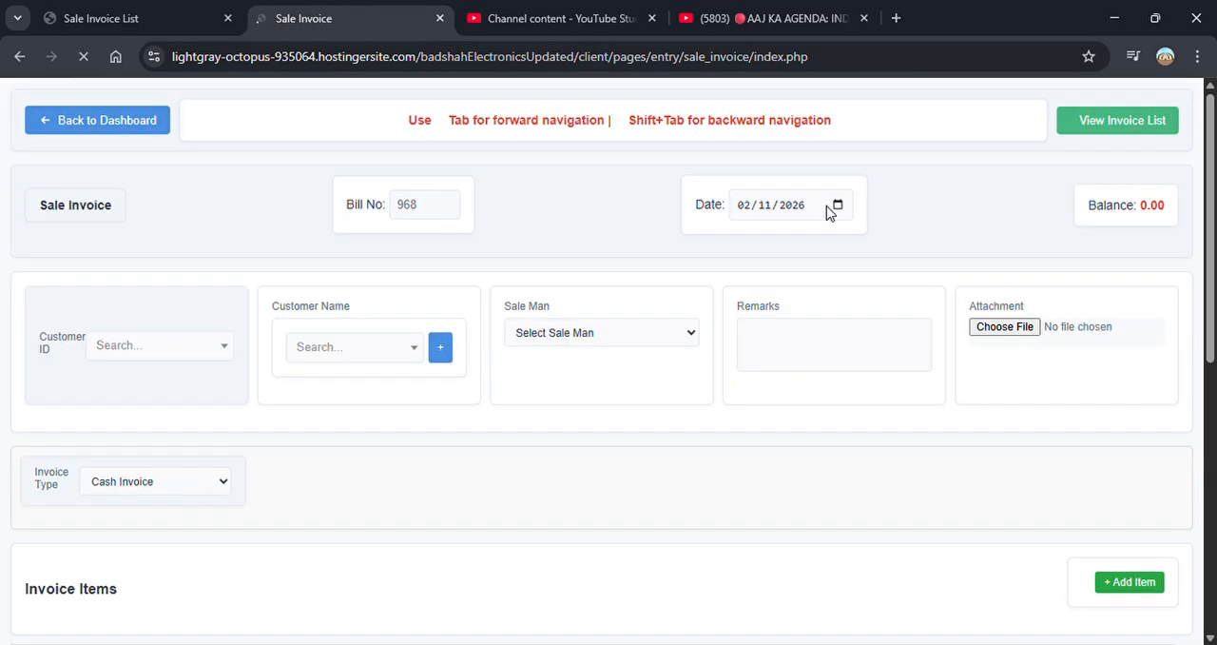
- Return to the sale invoice list and view the print layout of the installment invoice dated 11 Jan 2026
{"action": "left_click", "coordinate": [1080, 124]}
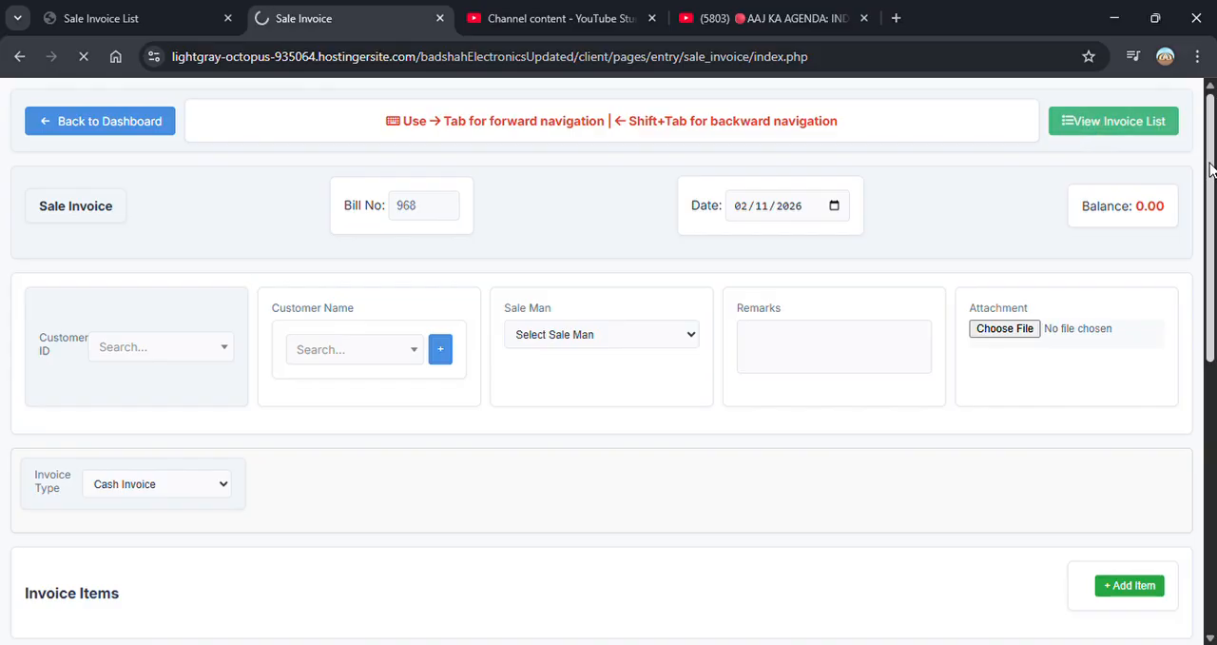
{"action": "left_click_drag", "start_coordinate": [1212, 179], "coordinate": [1215, 250]}
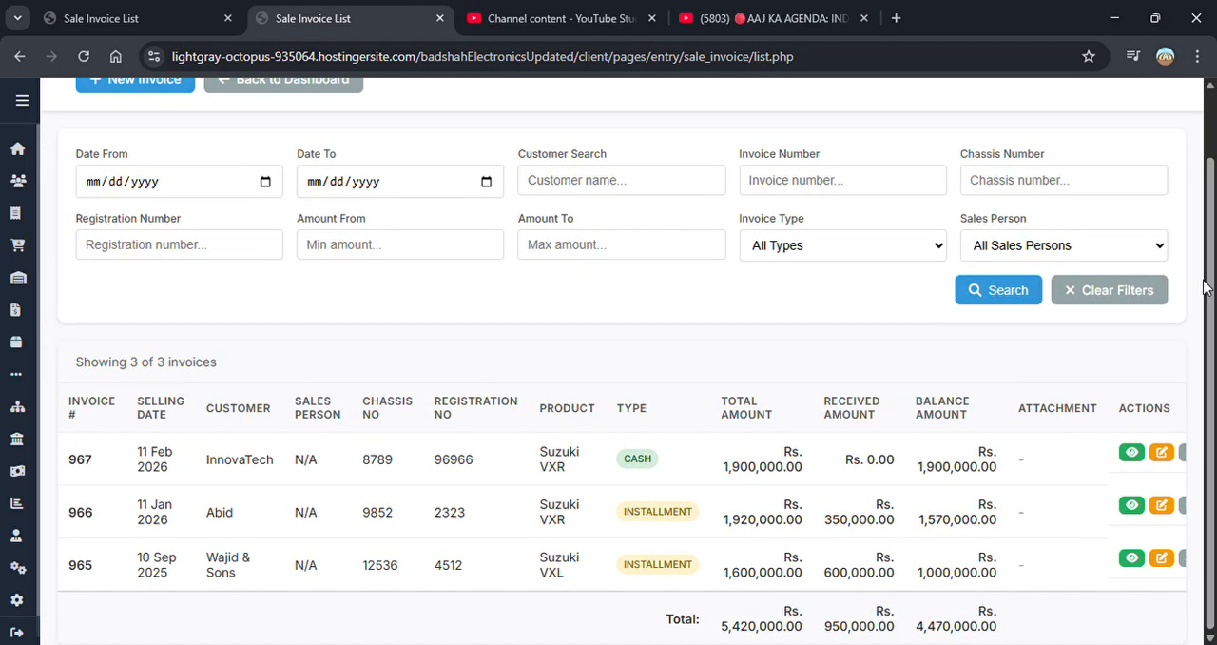
{"action": "left_click", "coordinate": [1184, 504]}
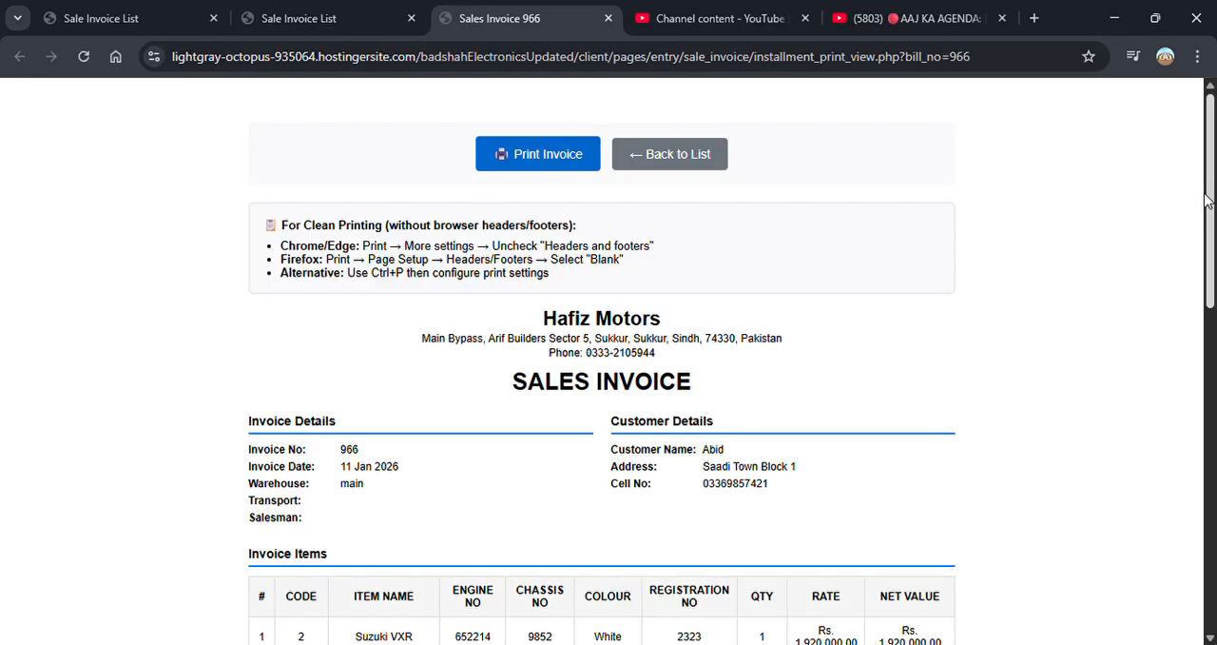
{"action": "left_click_drag", "start_coordinate": [1211, 202], "coordinate": [1213, 126]}
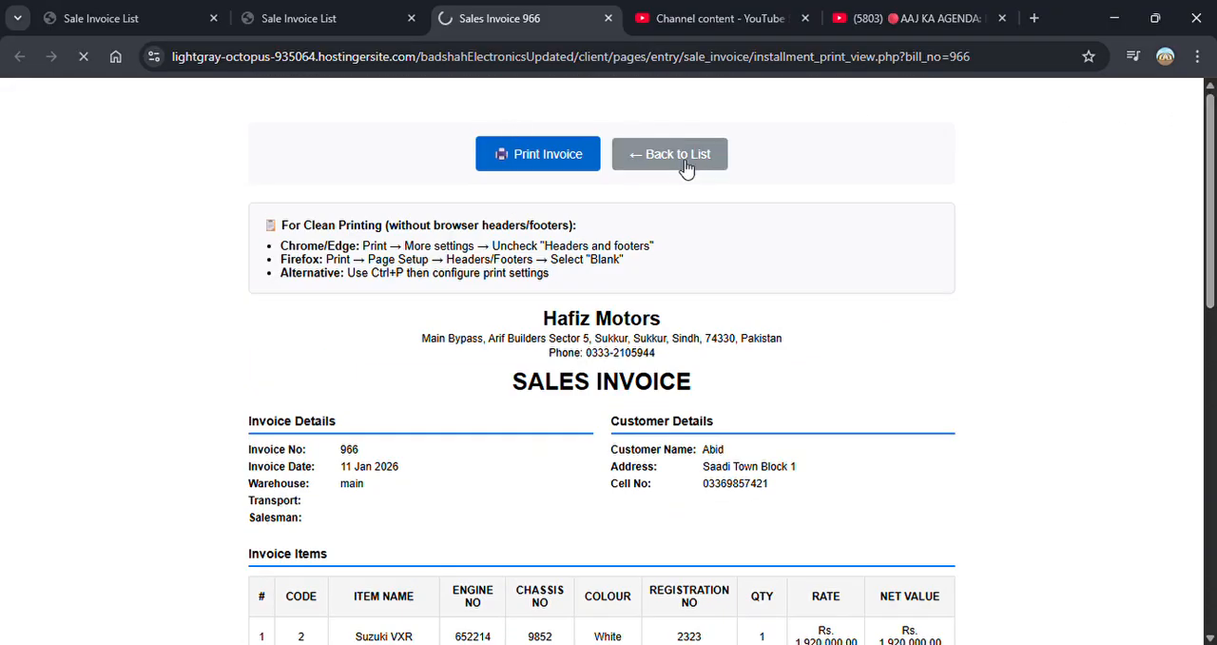
- Return to the home dashboard and open a new Receive Voucher
{"action": "left_click", "coordinate": [50, 152]}
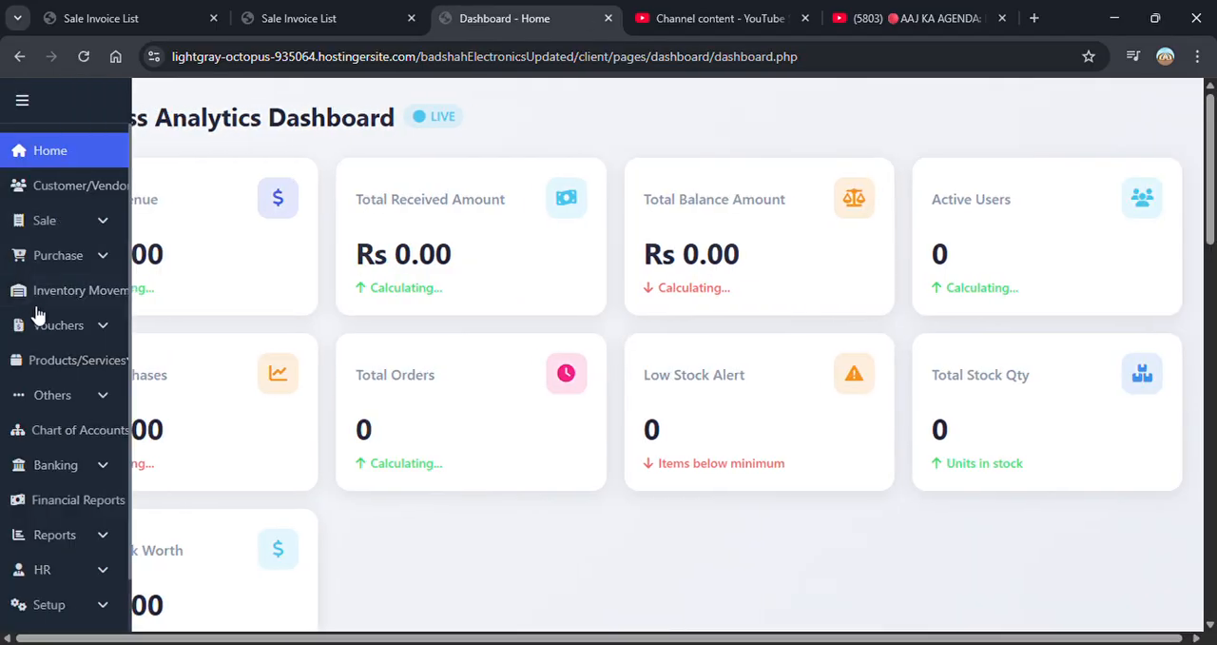
{"action": "left_click", "coordinate": [132, 328]}
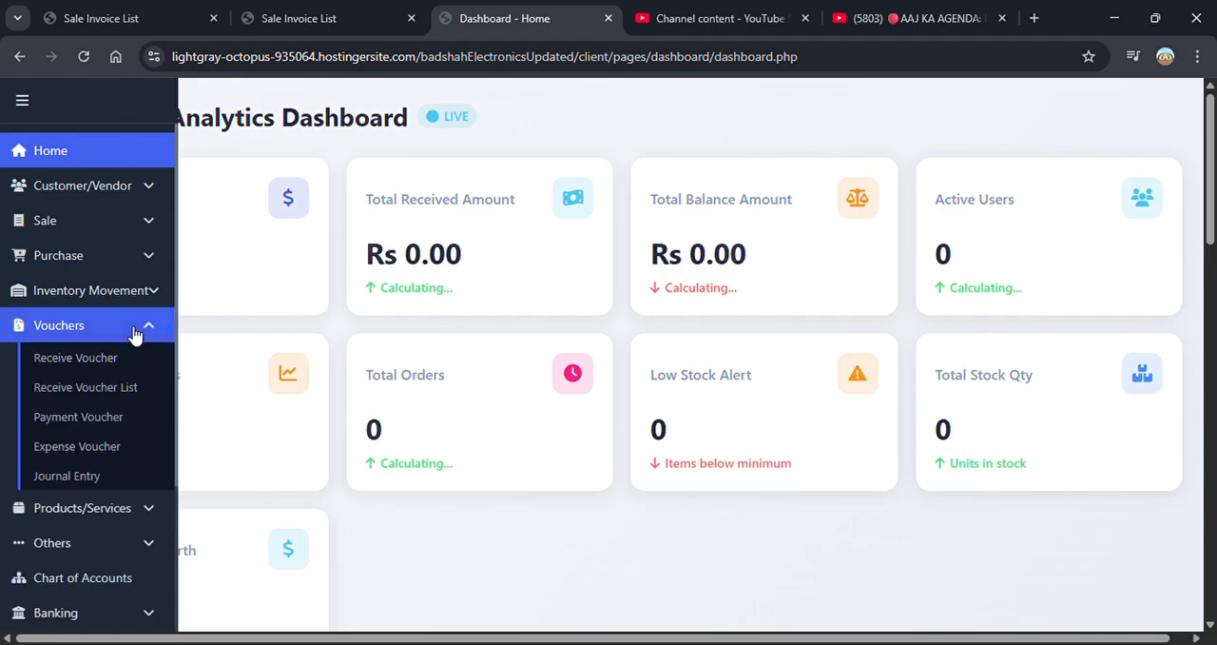
{"action": "left_click", "coordinate": [110, 358]}
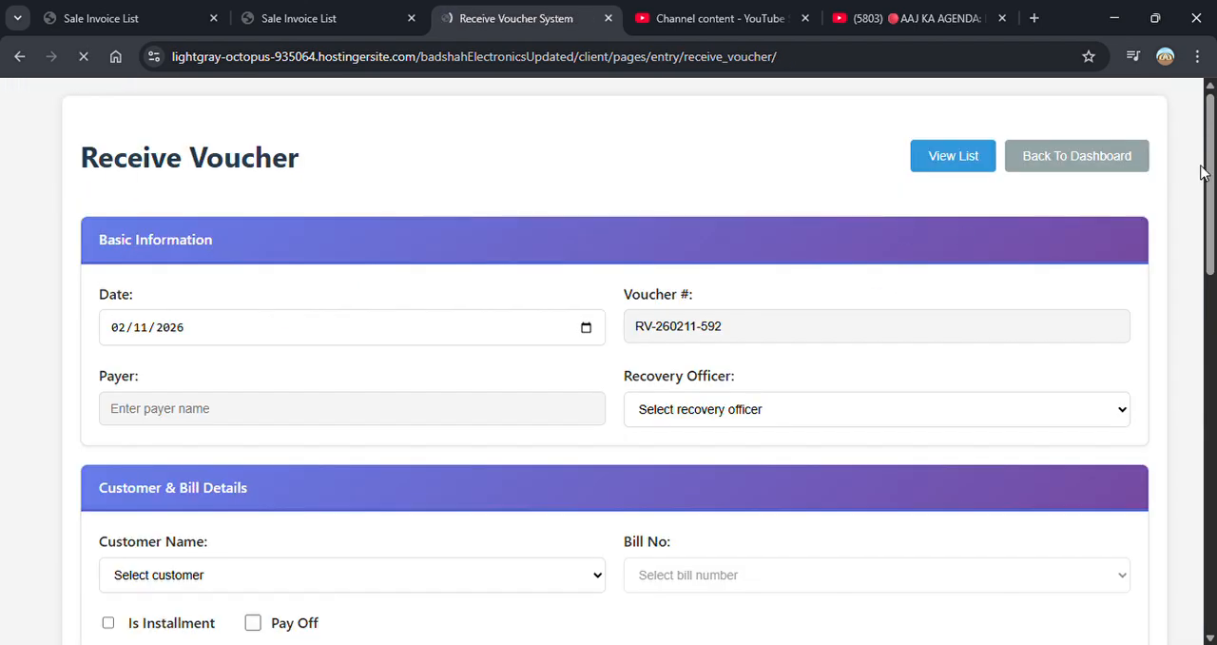
- Select InnovaTech as the receive voucher's customer and choose its cash sale bill
{"action": "scroll", "coordinate": [907, 270], "scroll_direction": "down", "scroll_amount": 3}
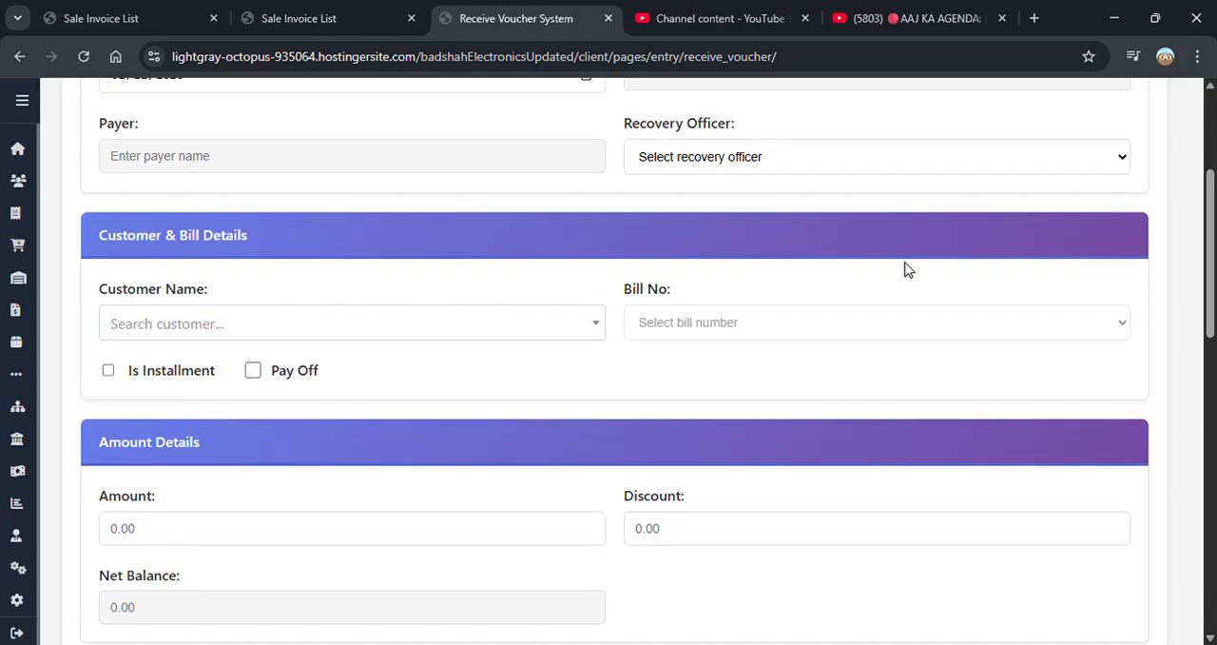
{"action": "left_click", "coordinate": [196, 329]}
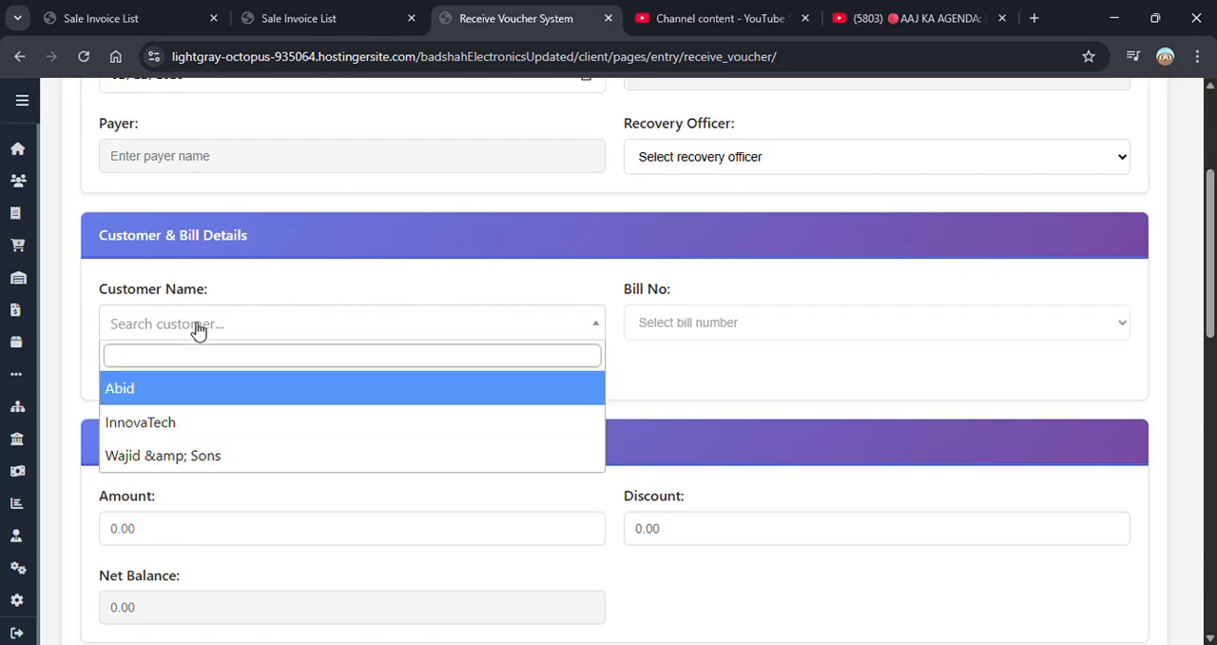
{"action": "left_click", "coordinate": [163, 428]}
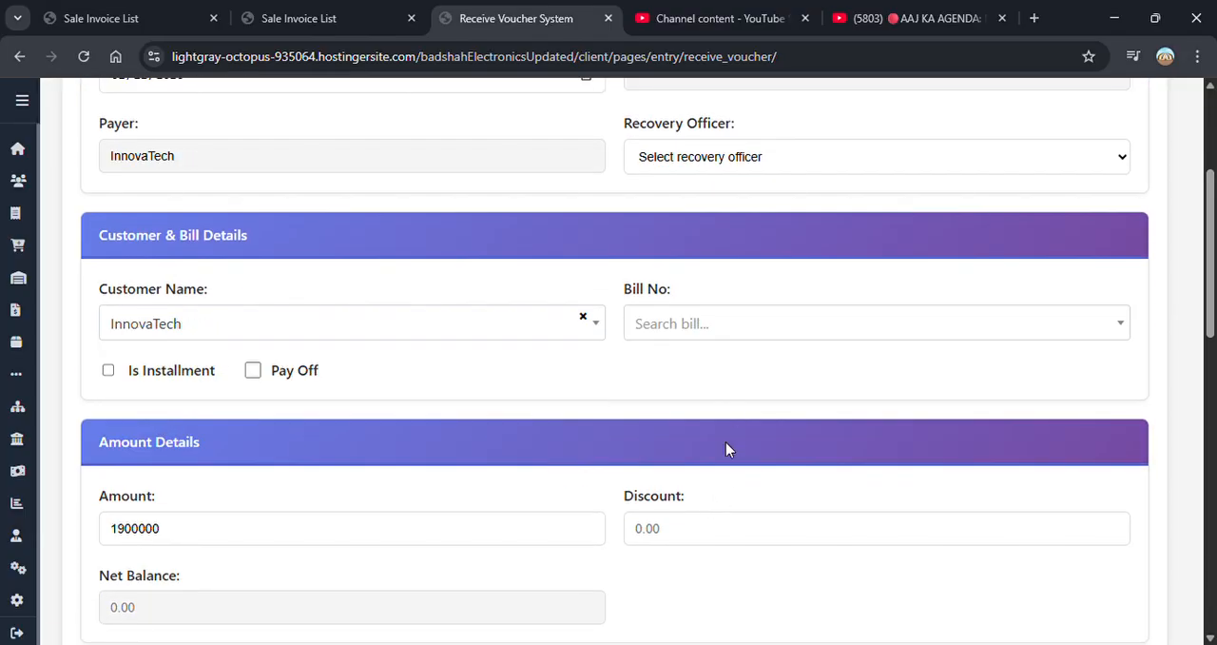
{"action": "left_click", "coordinate": [726, 328]}
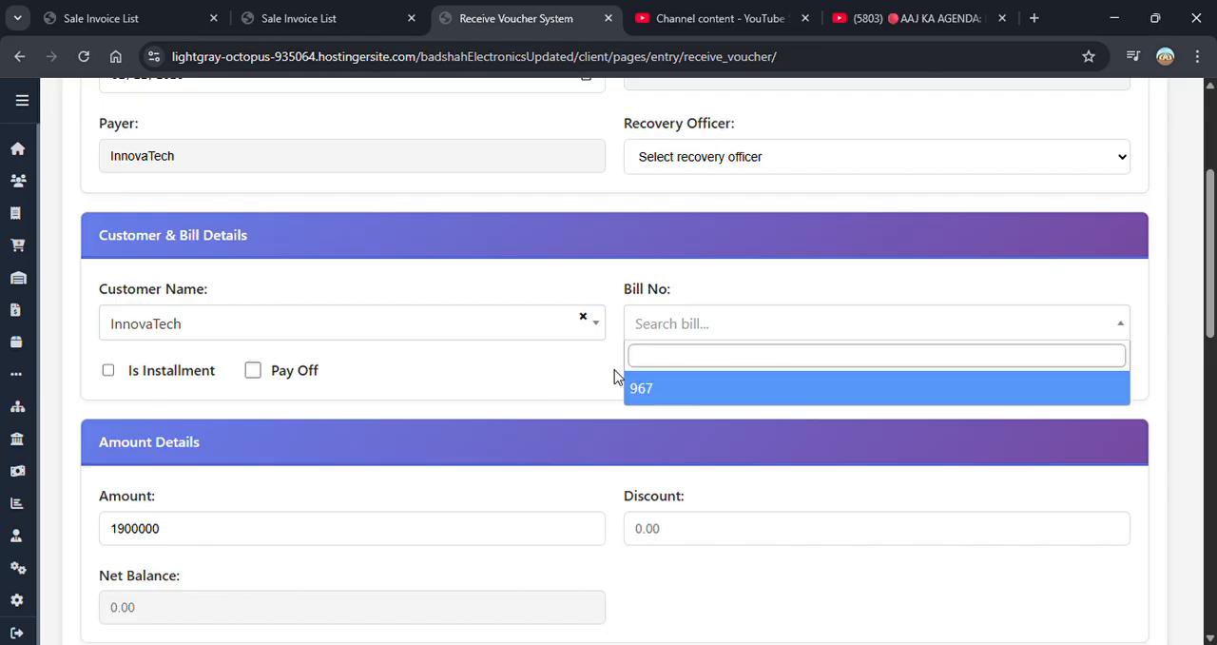
{"action": "left_click", "coordinate": [685, 394]}
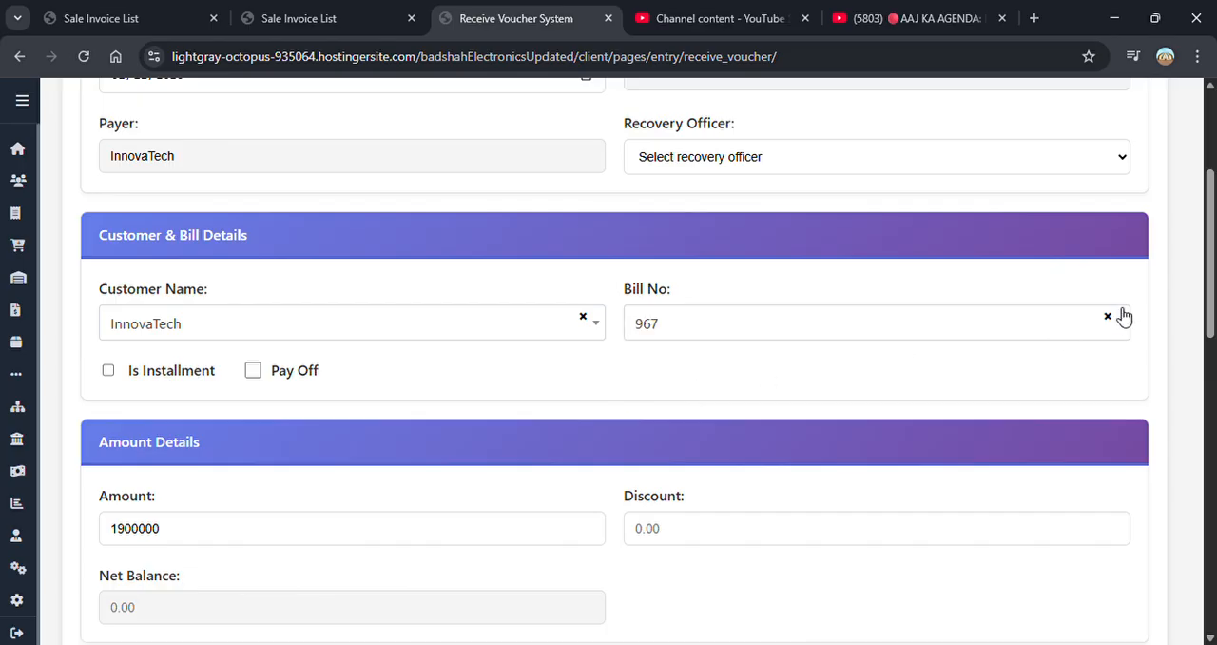
- Set the receive voucher's receipt method to Cash
{"action": "scroll", "coordinate": [1200, 303], "scroll_direction": "down", "scroll_amount": 2}
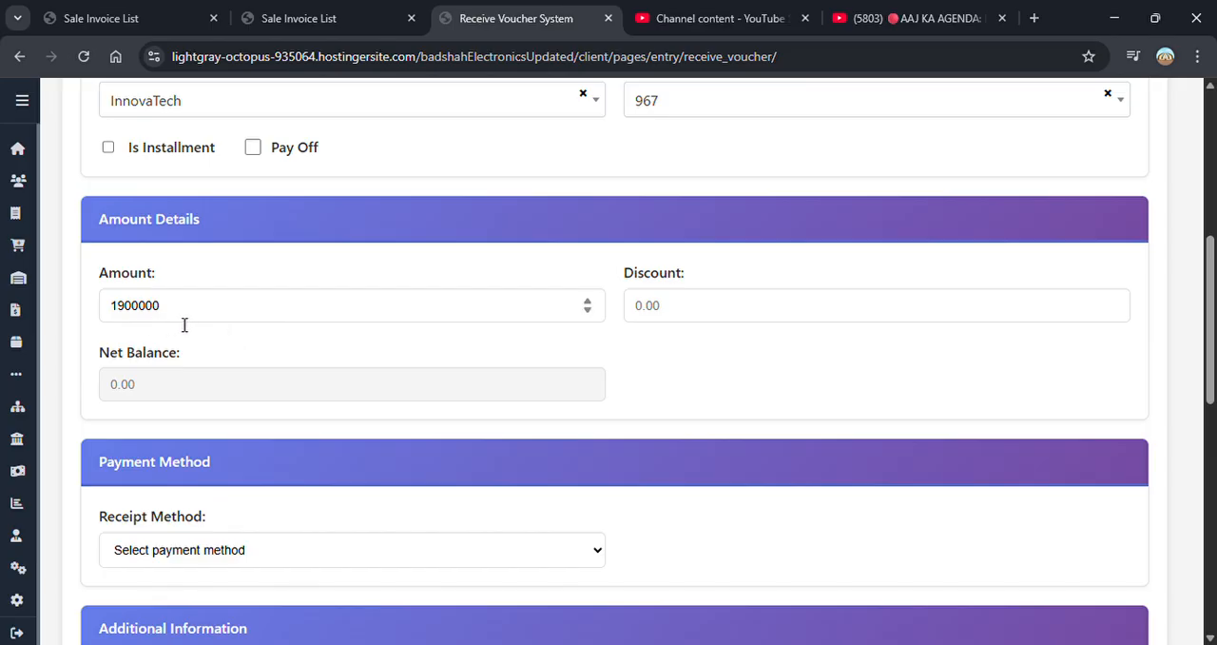
{"action": "scroll", "coordinate": [1208, 323], "scroll_direction": "down", "scroll_amount": 2}
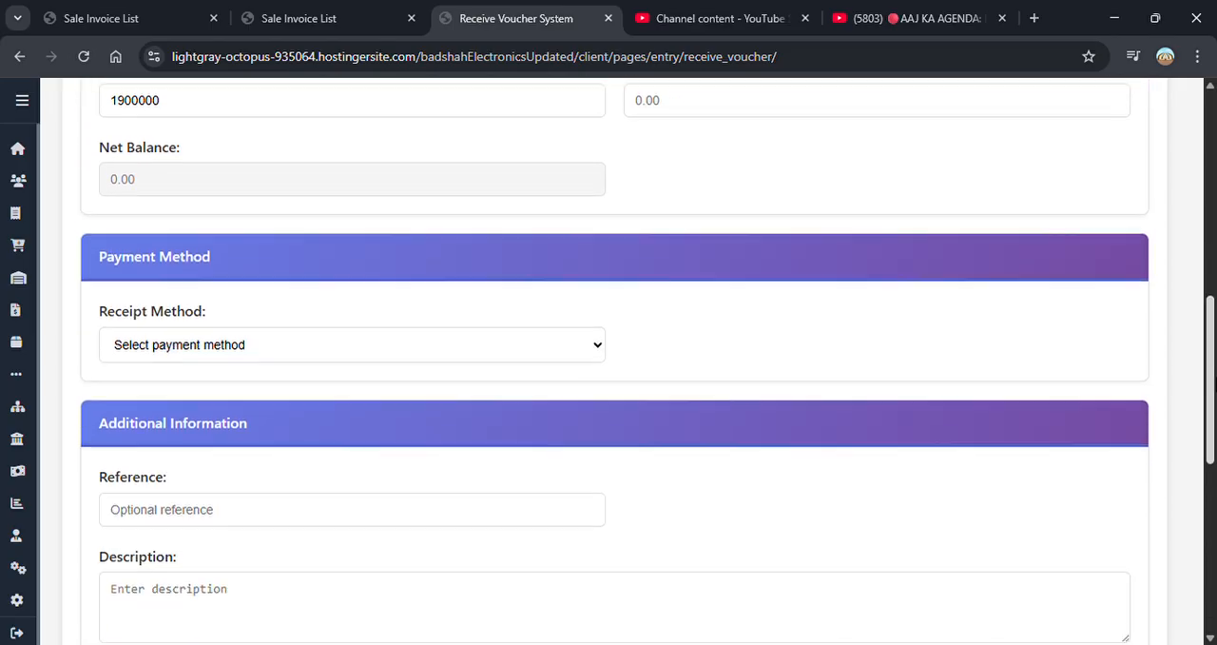
{"action": "left_click", "coordinate": [217, 344]}
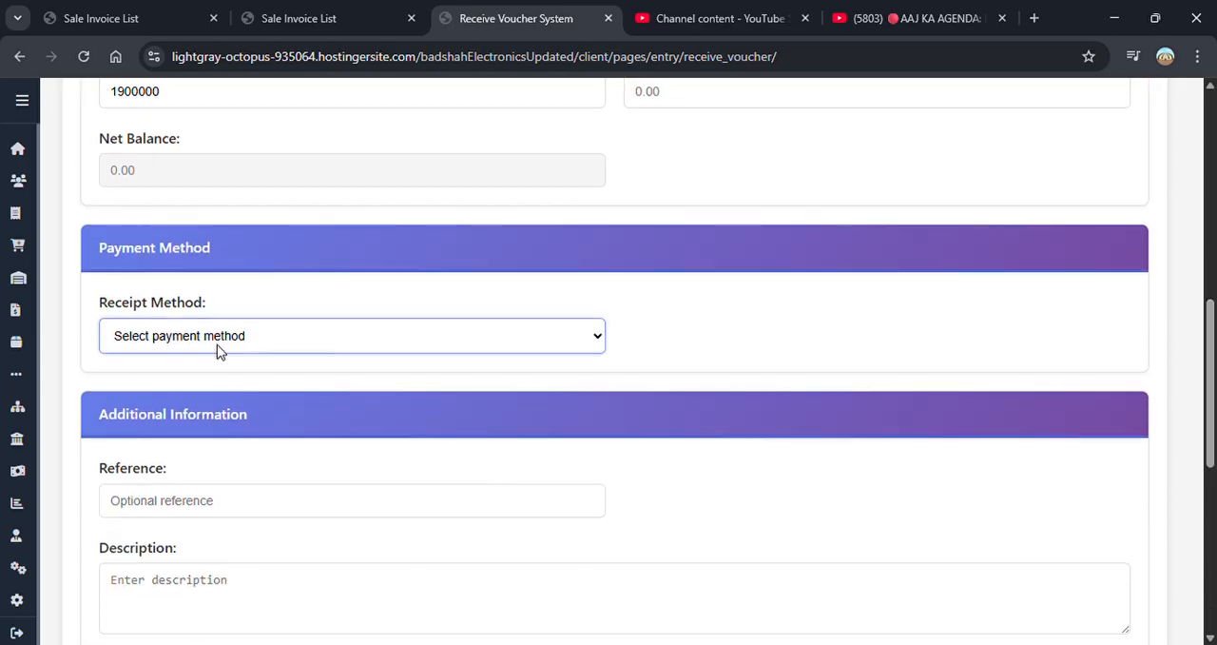
{"action": "left_click", "coordinate": [191, 431]}
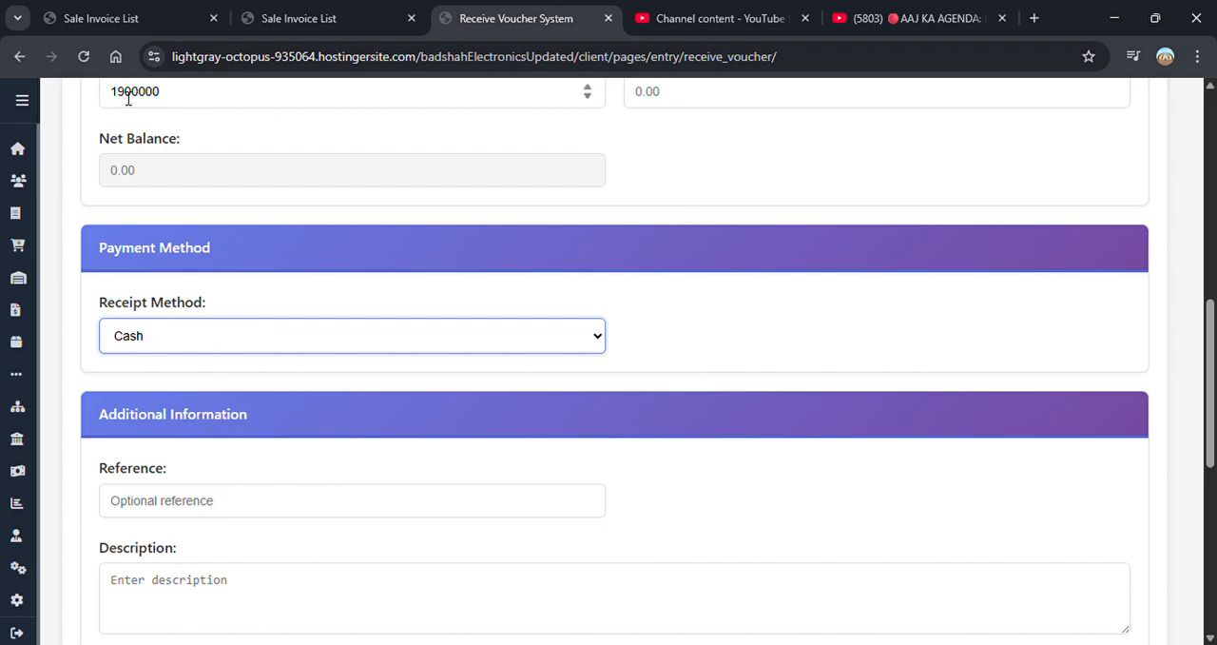
- Set the received amount to 900000 and create the cash receive voucher
{"action": "double_click", "coordinate": [181, 95]}
{"action": "scroll", "coordinate": [143, 152], "scroll_direction": "up", "scroll_amount": 5}
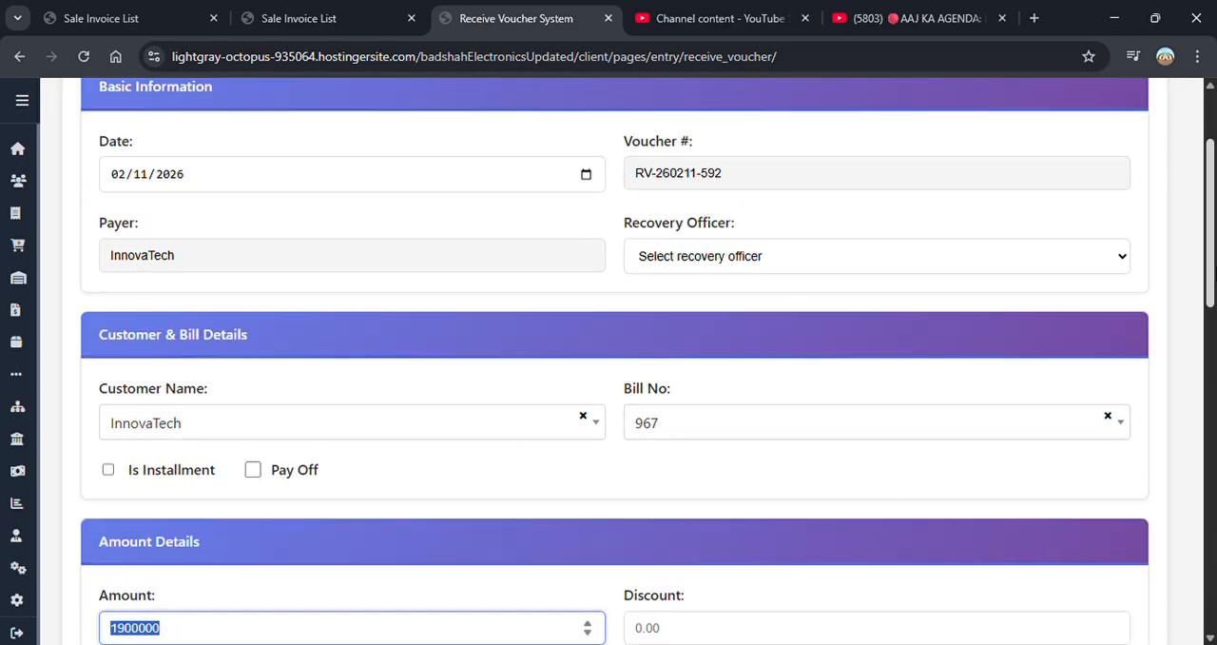
{"action": "left_click_drag", "start_coordinate": [1213, 257], "coordinate": [1213, 338]}
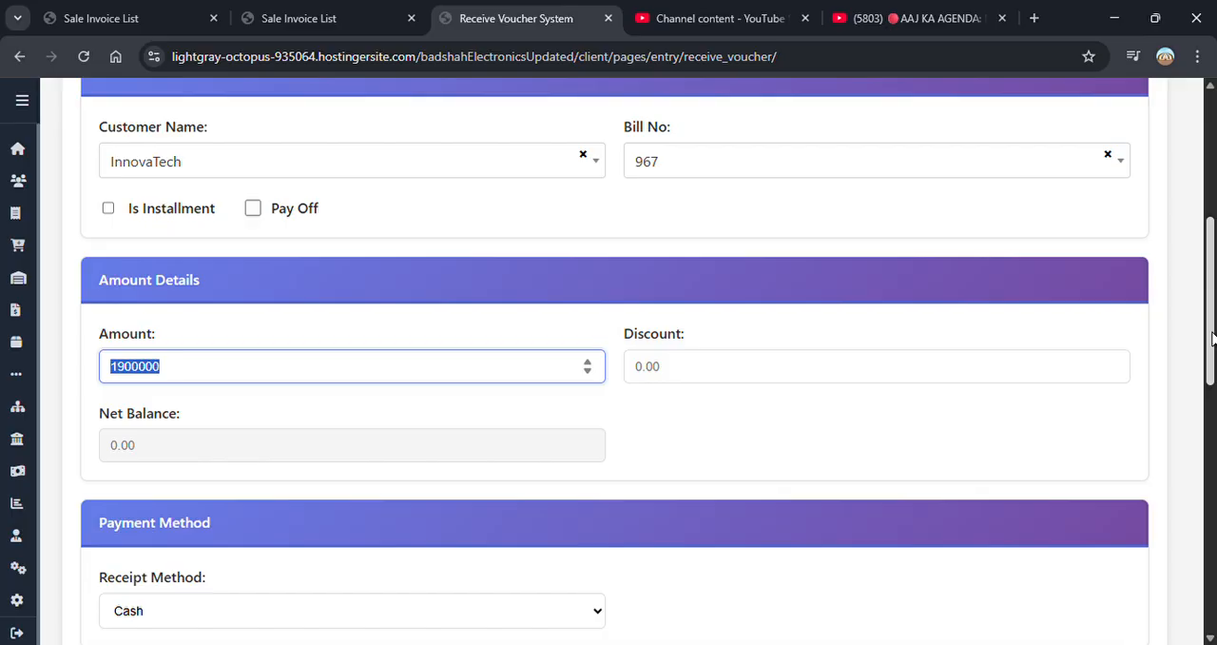
{"action": "type", "text": "900"}
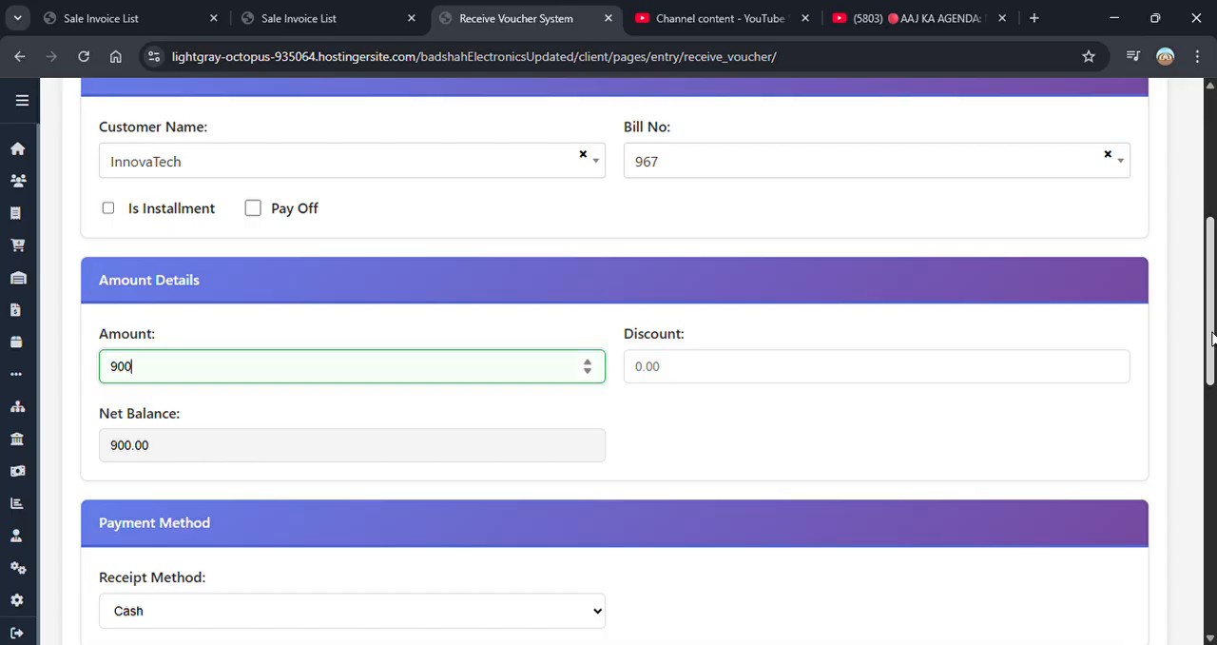
{"action": "type", "text": "000"}
{"action": "left_click_drag", "start_coordinate": [1212, 339], "coordinate": [1213, 542]}
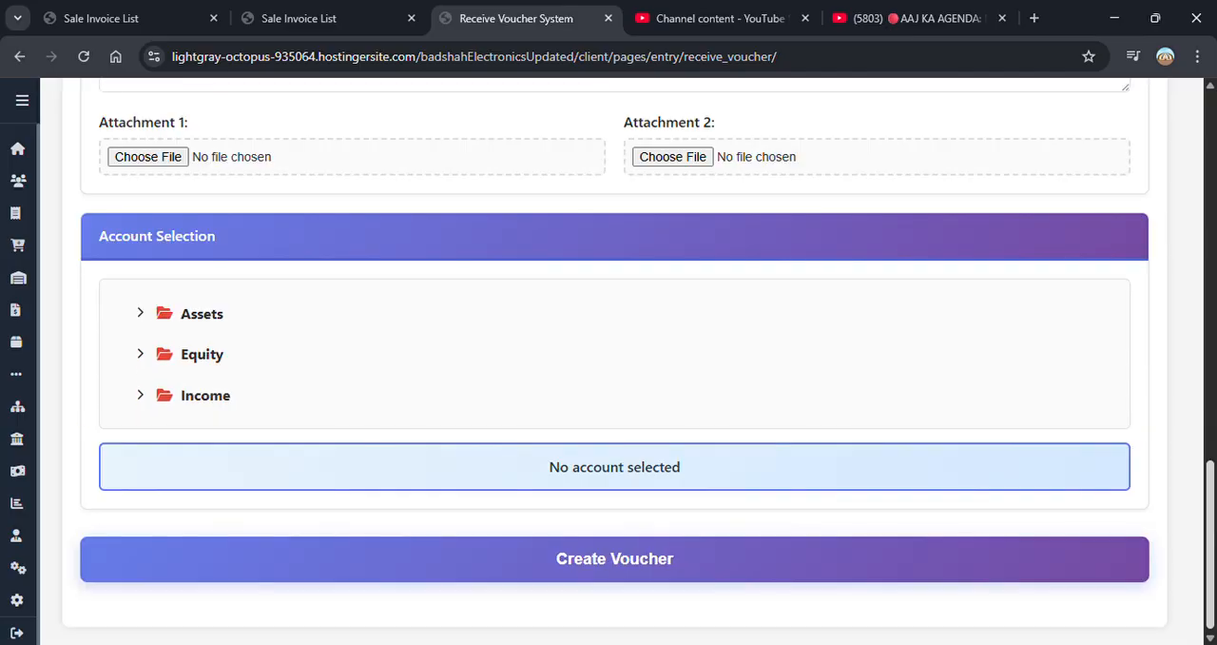
{"action": "left_click", "coordinate": [682, 573]}
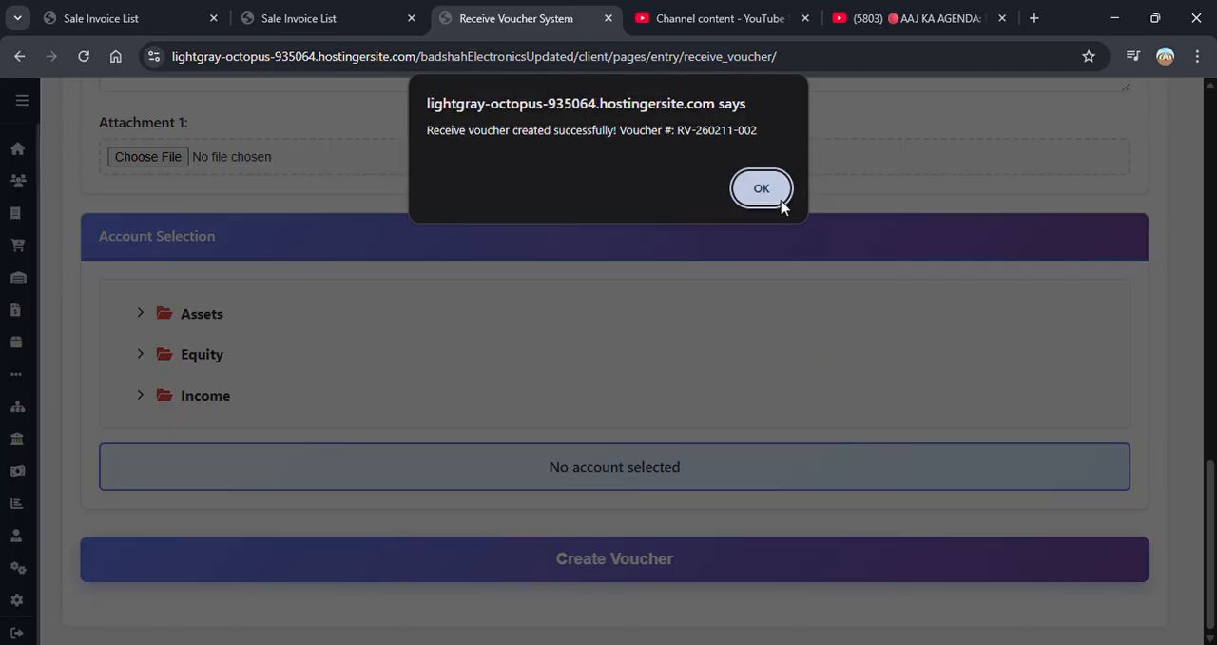
{"action": "left_click", "coordinate": [762, 188]}
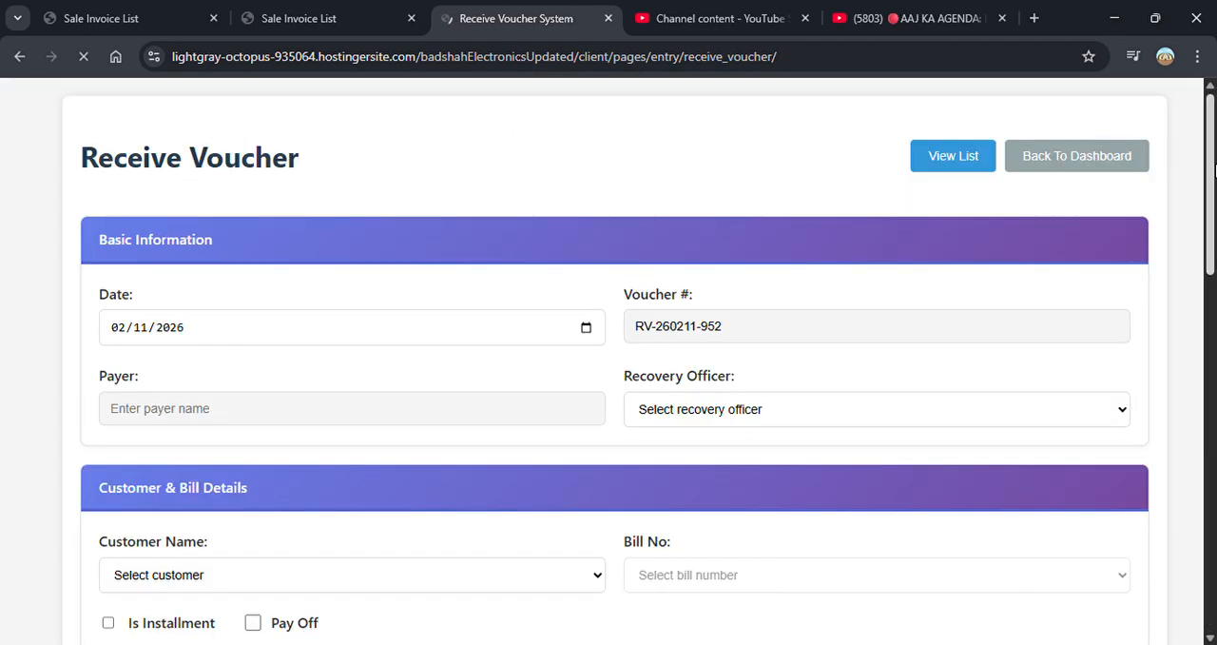
- Start a second receive voucher for InnovaTech and choose the same cash sale bill
{"action": "scroll", "coordinate": [1213, 121], "scroll_direction": "up", "scroll_amount": 10}
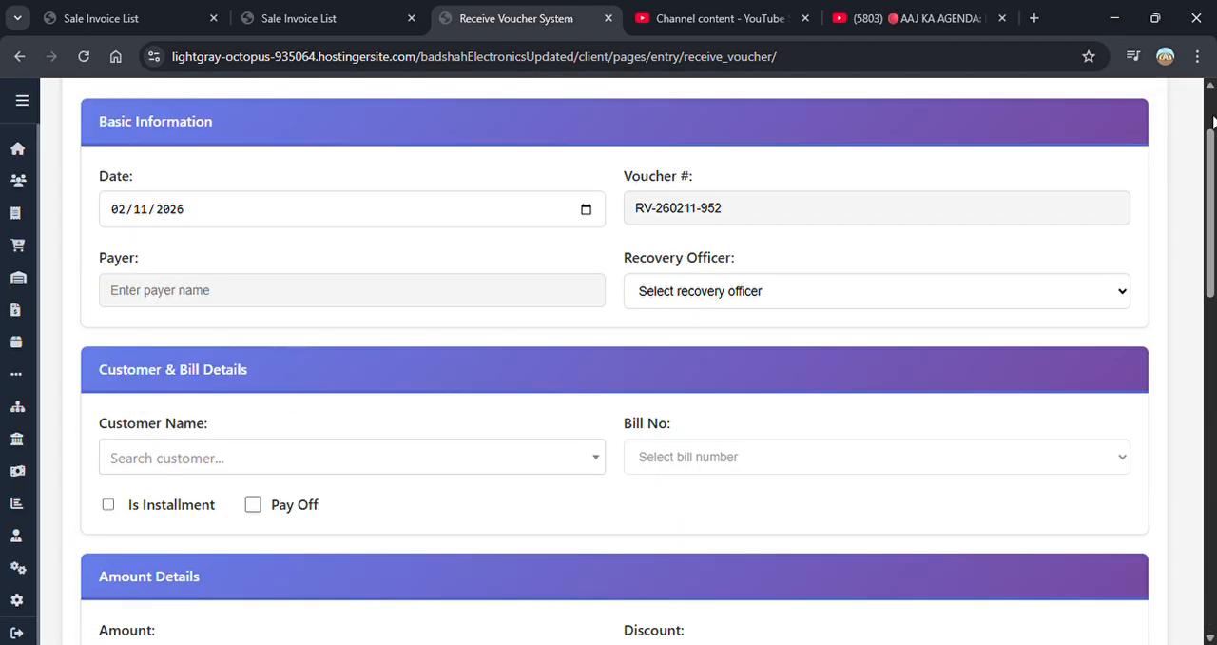
{"action": "scroll", "coordinate": [1213, 139], "scroll_direction": "down", "scroll_amount": 3}
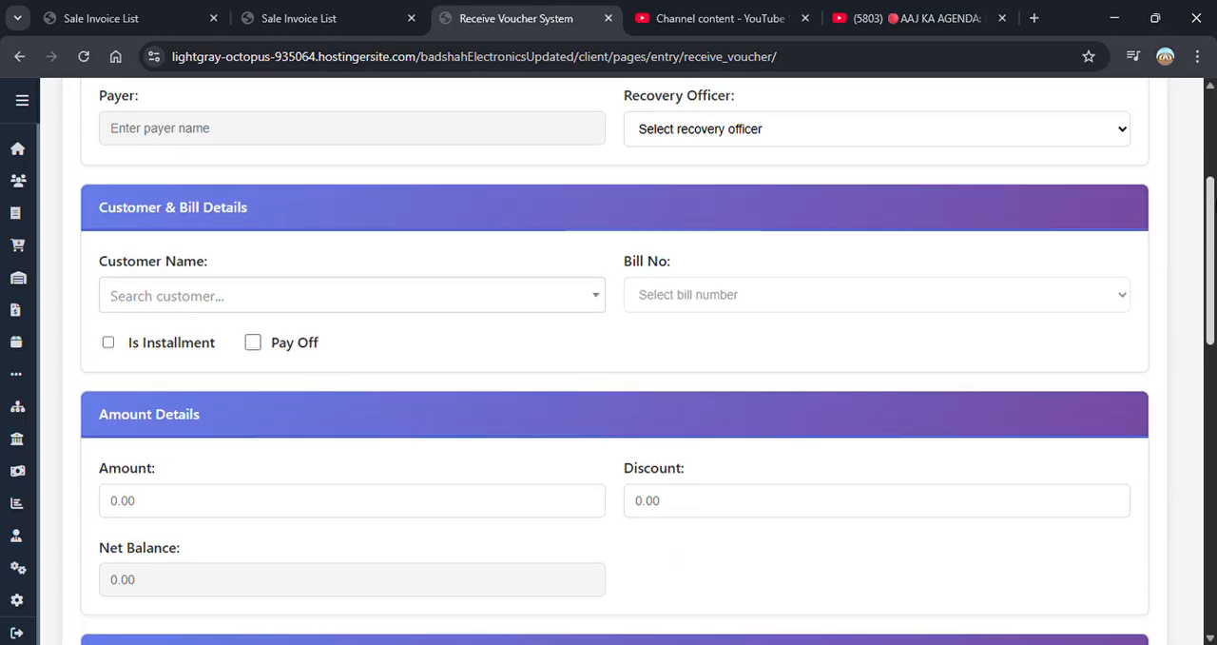
{"action": "left_click", "coordinate": [544, 290]}
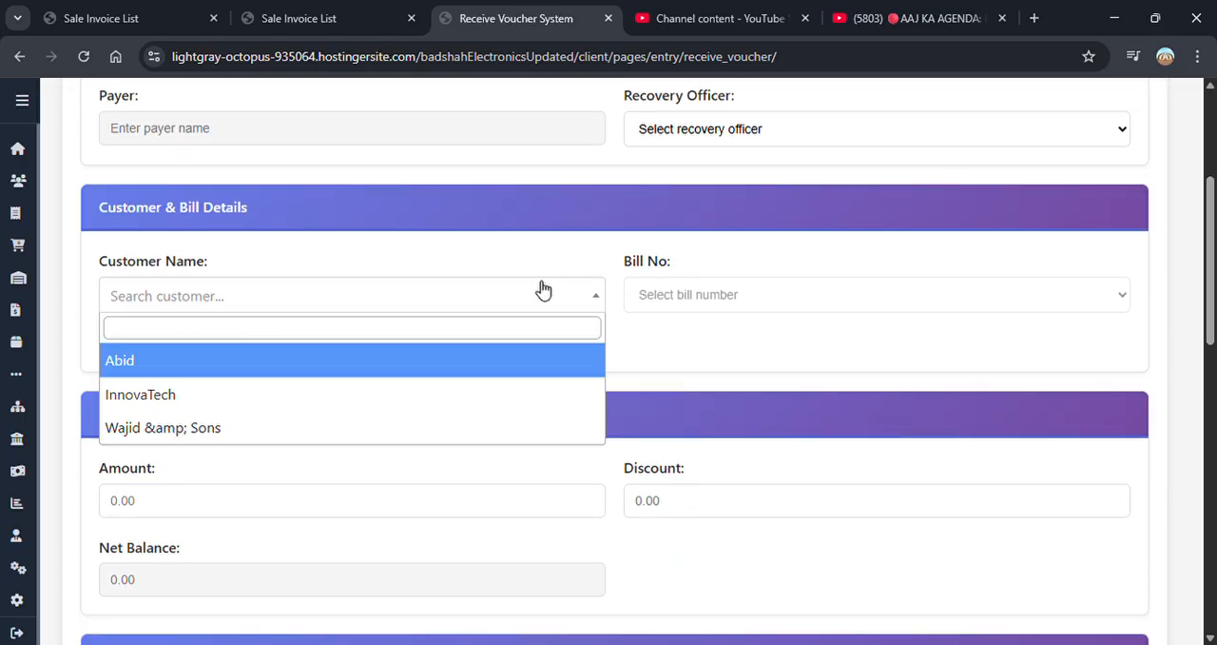
{"action": "left_click", "coordinate": [219, 398]}
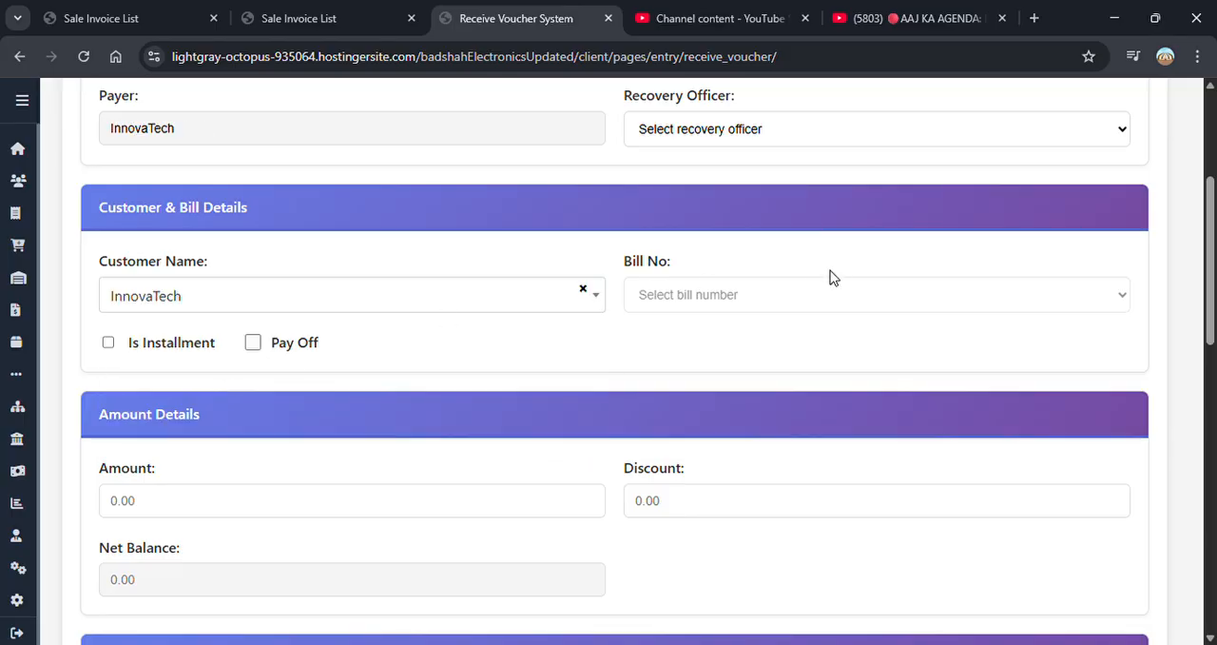
{"action": "left_click", "coordinate": [755, 296]}
{"action": "left_click", "coordinate": [685, 362]}
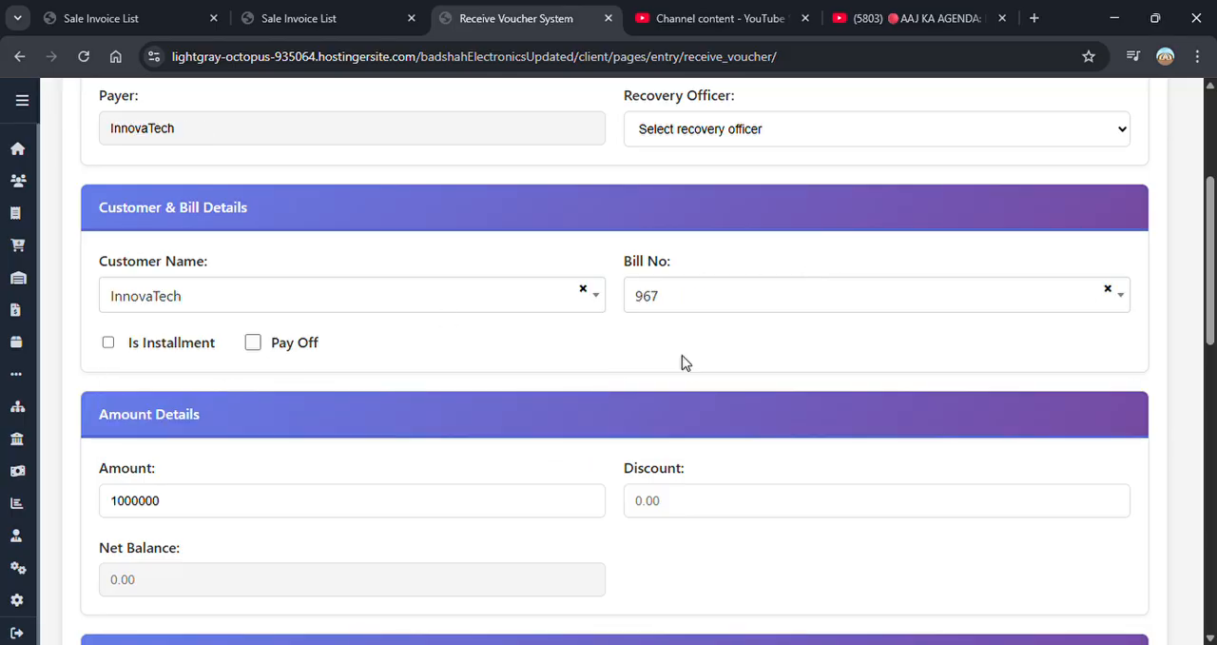
- Set the second voucher's receipt method to Pay Order
{"action": "left_click_drag", "start_coordinate": [1213, 285], "coordinate": [1214, 360]}
{"action": "scroll", "coordinate": [416, 378], "scroll_direction": "down", "scroll_amount": 2}
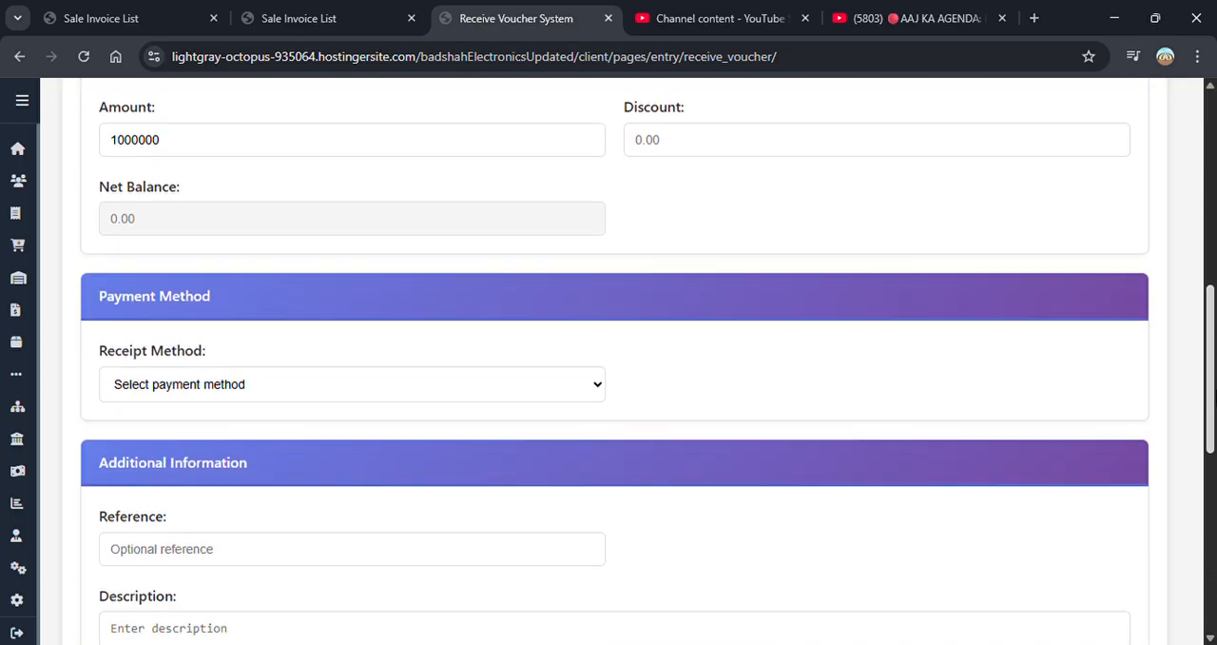
{"action": "left_click", "coordinate": [414, 378]}
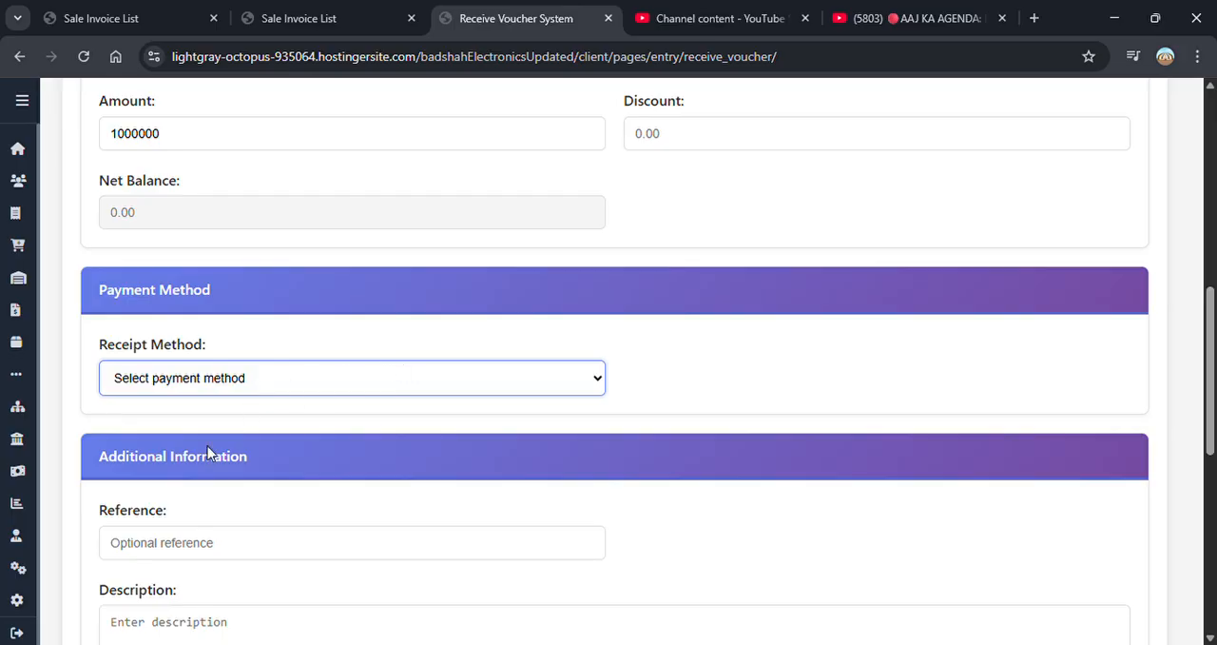
{"action": "left_click", "coordinate": [189, 514]}
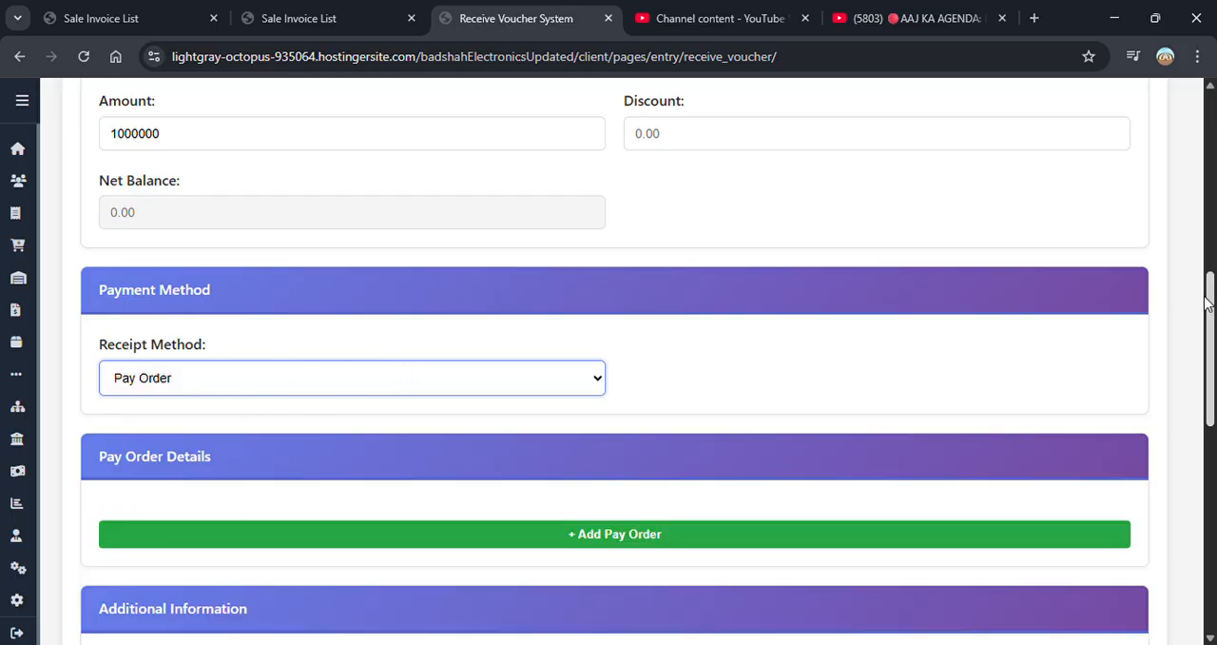
{"action": "left_click_drag", "start_coordinate": [1209, 318], "coordinate": [1208, 382]}
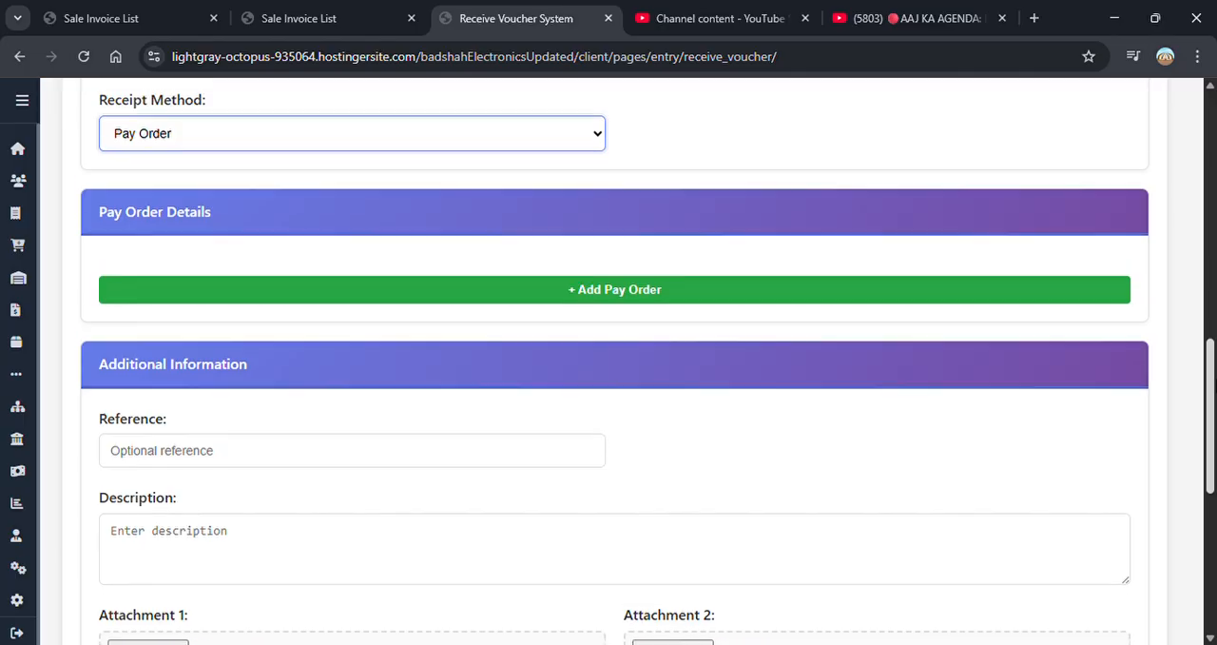
- Add a Meezan Bank Limited pay order with its pay order number followed by /400000, dated 02/11/2026
{"action": "left_click", "coordinate": [609, 299]}
{"action": "left_click", "coordinate": [454, 283]}
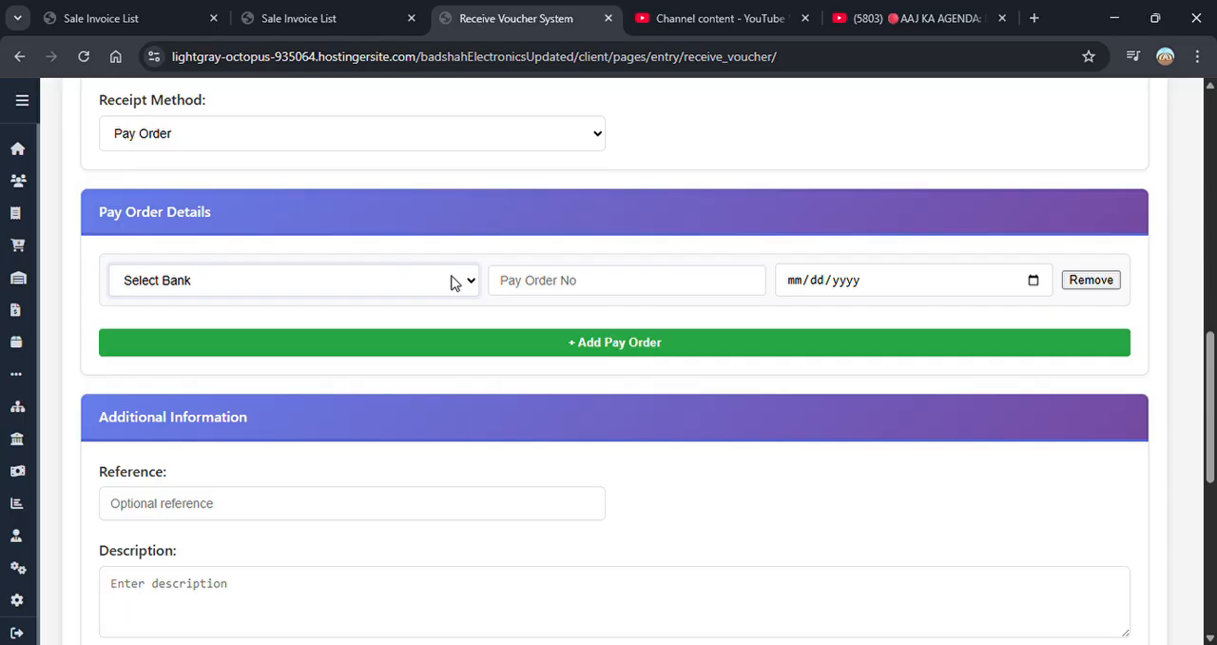
{"action": "left_click", "coordinate": [320, 338]}
{"action": "left_click", "coordinate": [553, 283]}
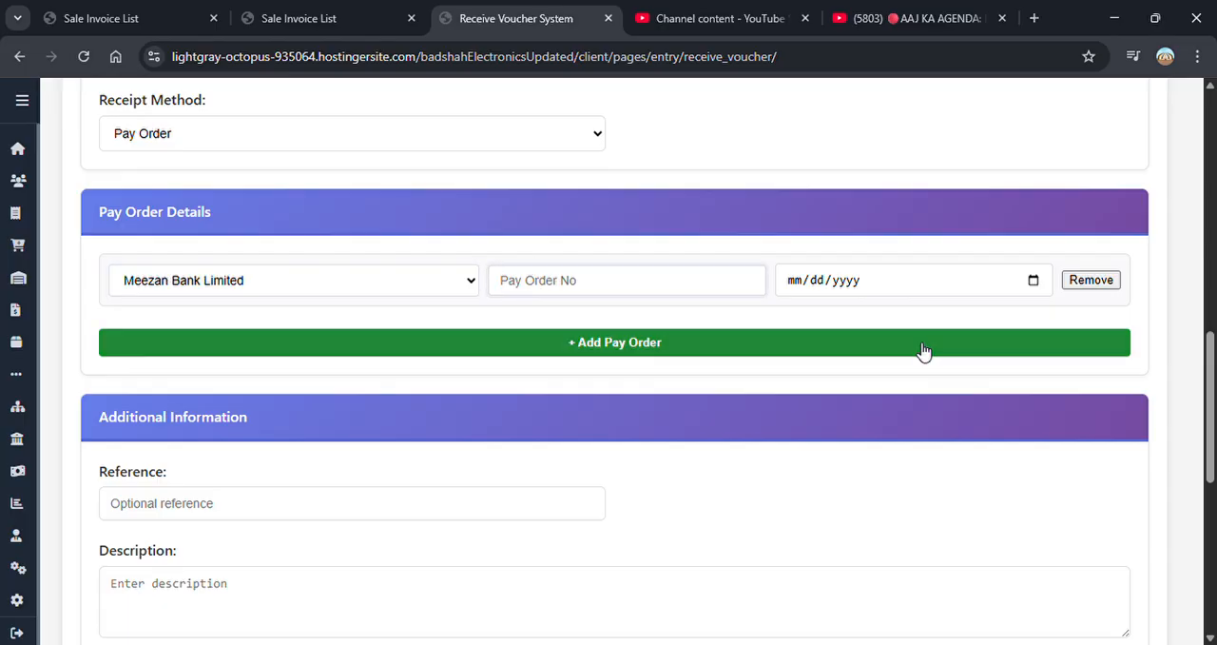
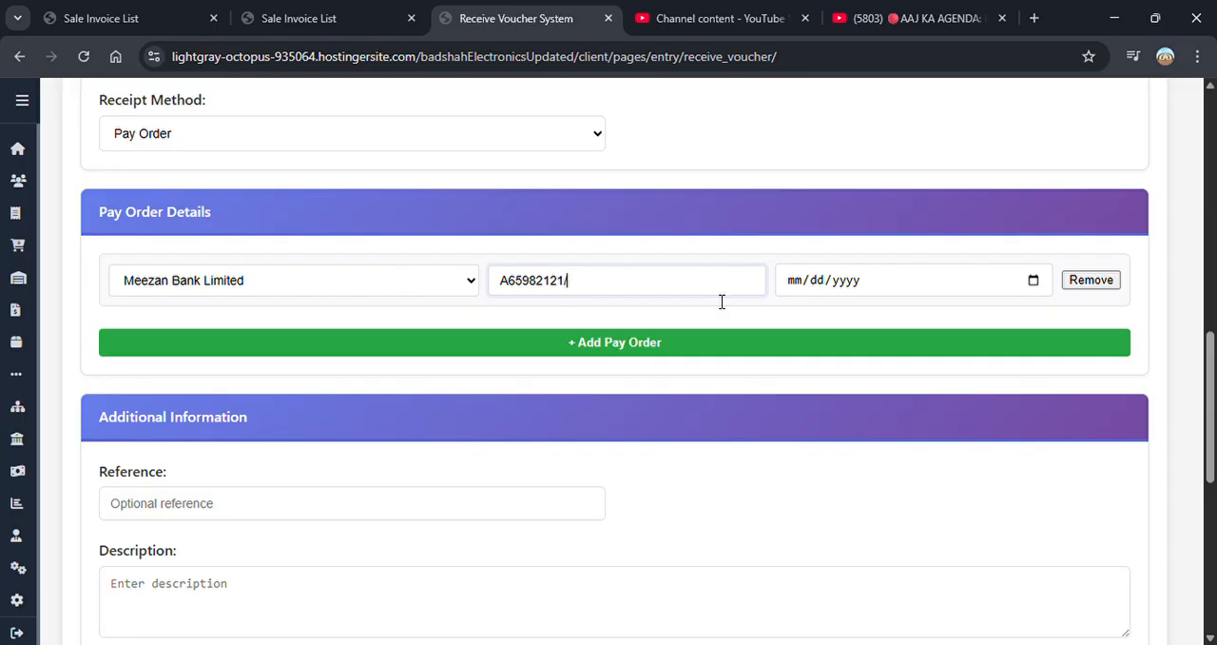
{"action": "left_click", "coordinate": [1034, 282]}
{"action": "left_click", "coordinate": [875, 413]}
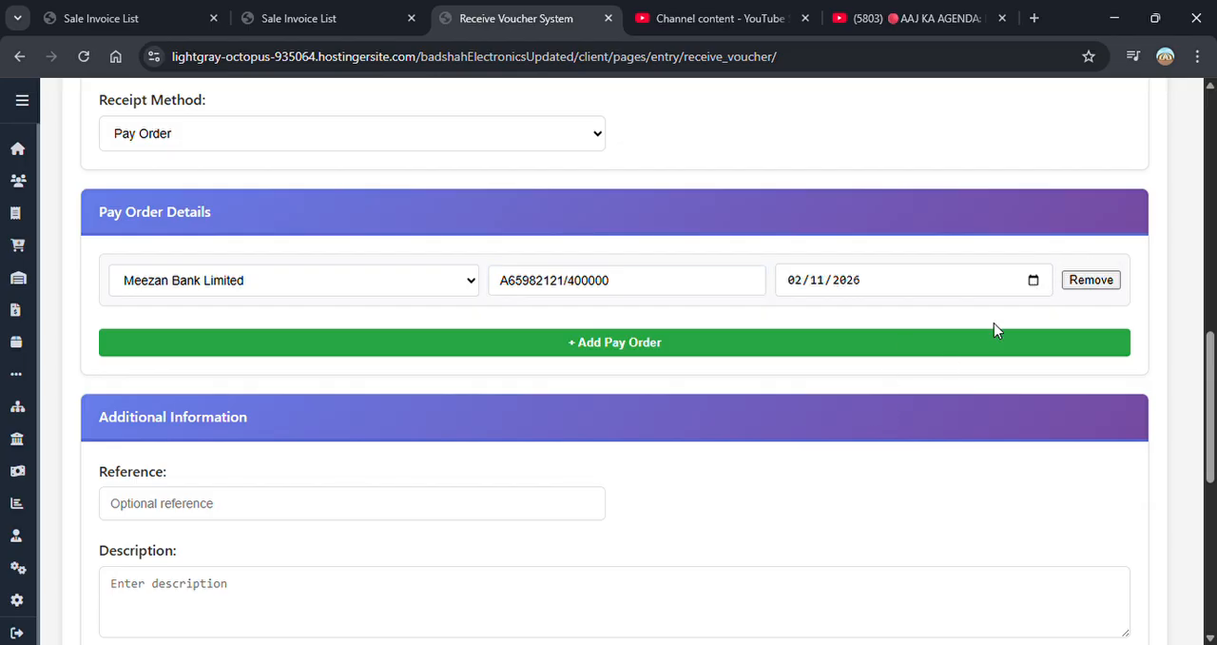
- Add a second pay order for Meezan Bank Limited and enter its pay order number followed by its amount
{"action": "left_click", "coordinate": [609, 348]}
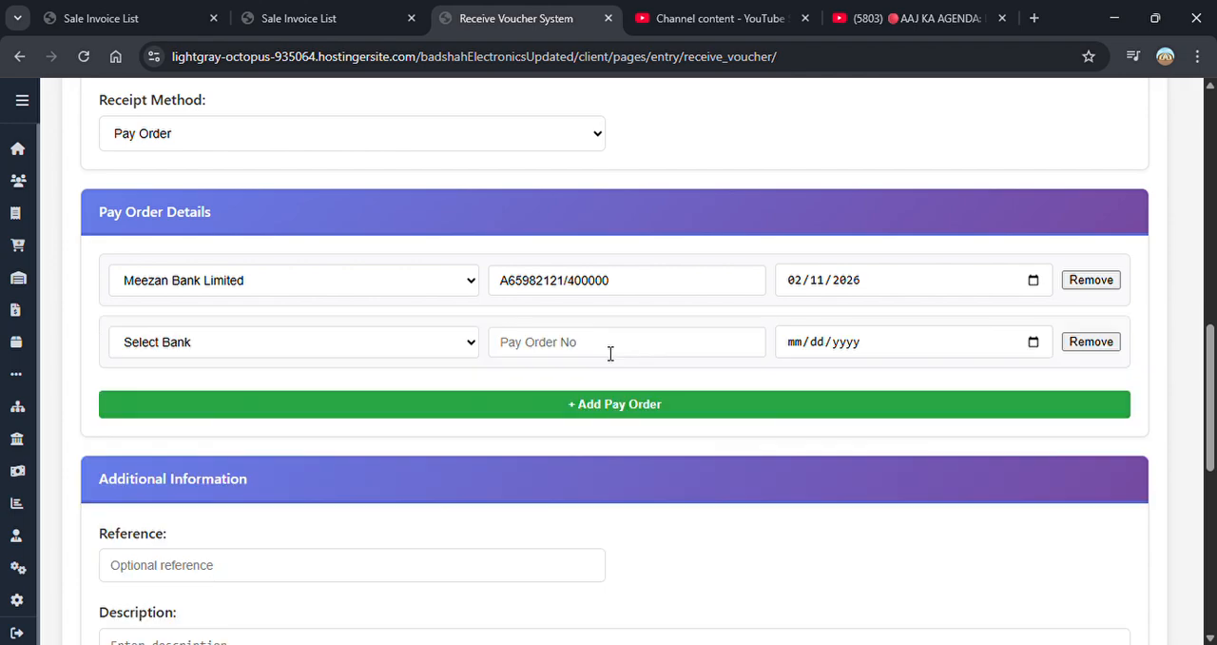
{"action": "left_click", "coordinate": [261, 344]}
{"action": "left_click", "coordinate": [250, 401]}
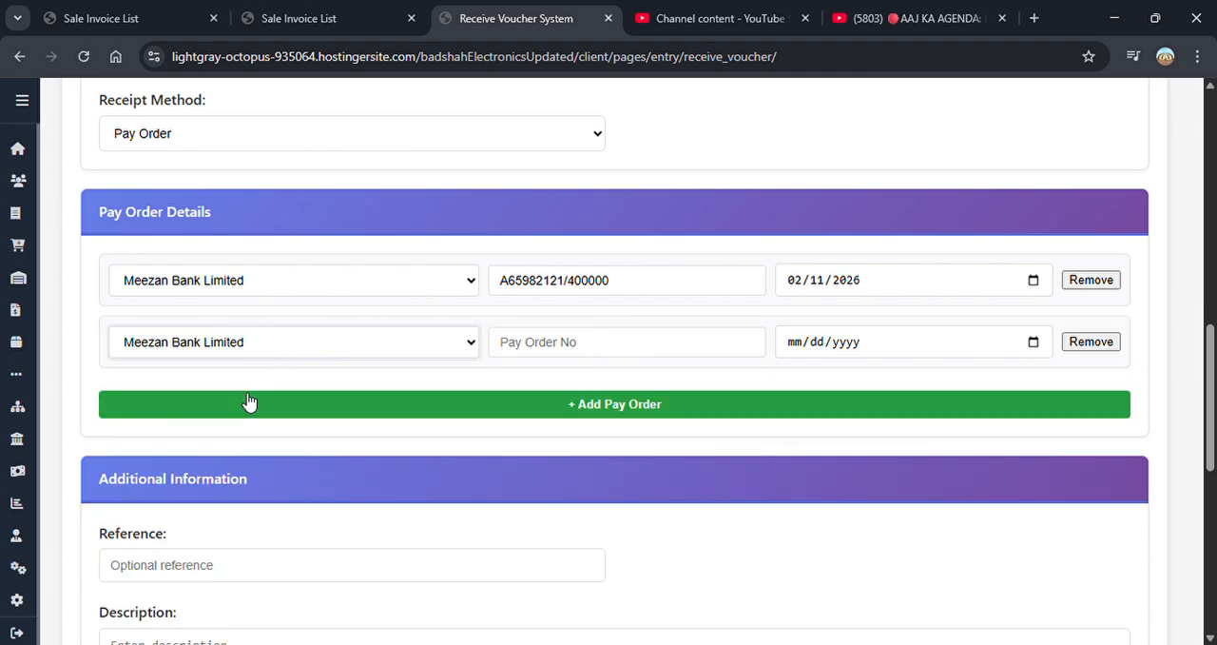
{"action": "left_click", "coordinate": [580, 346]}
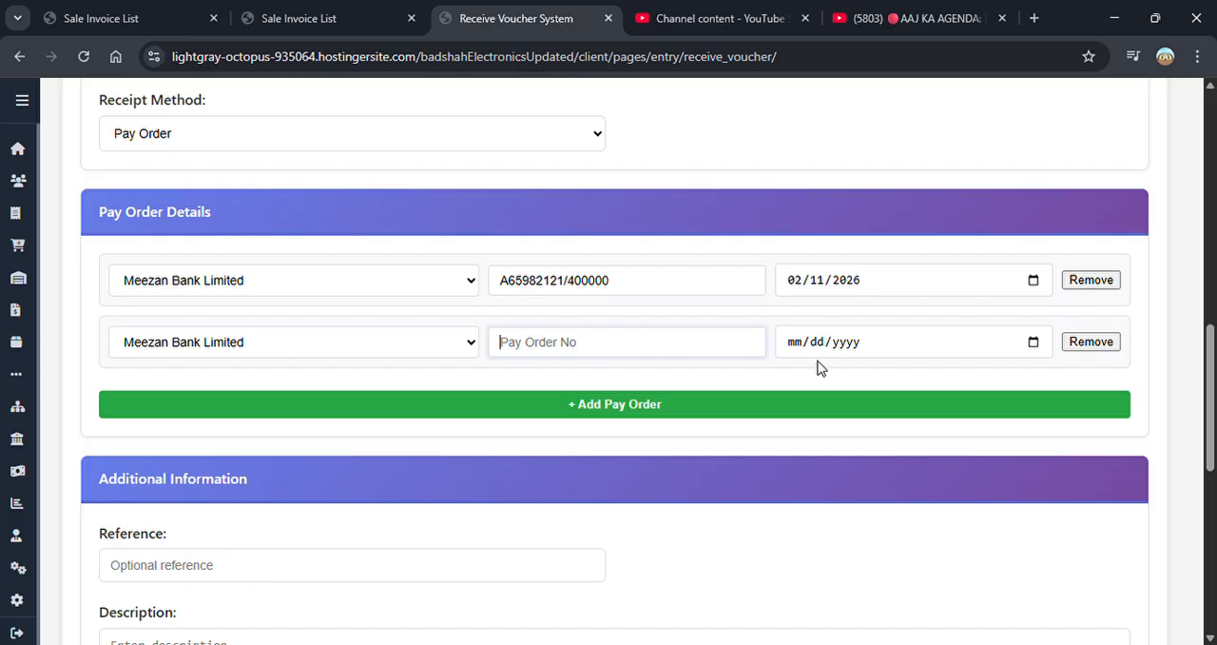
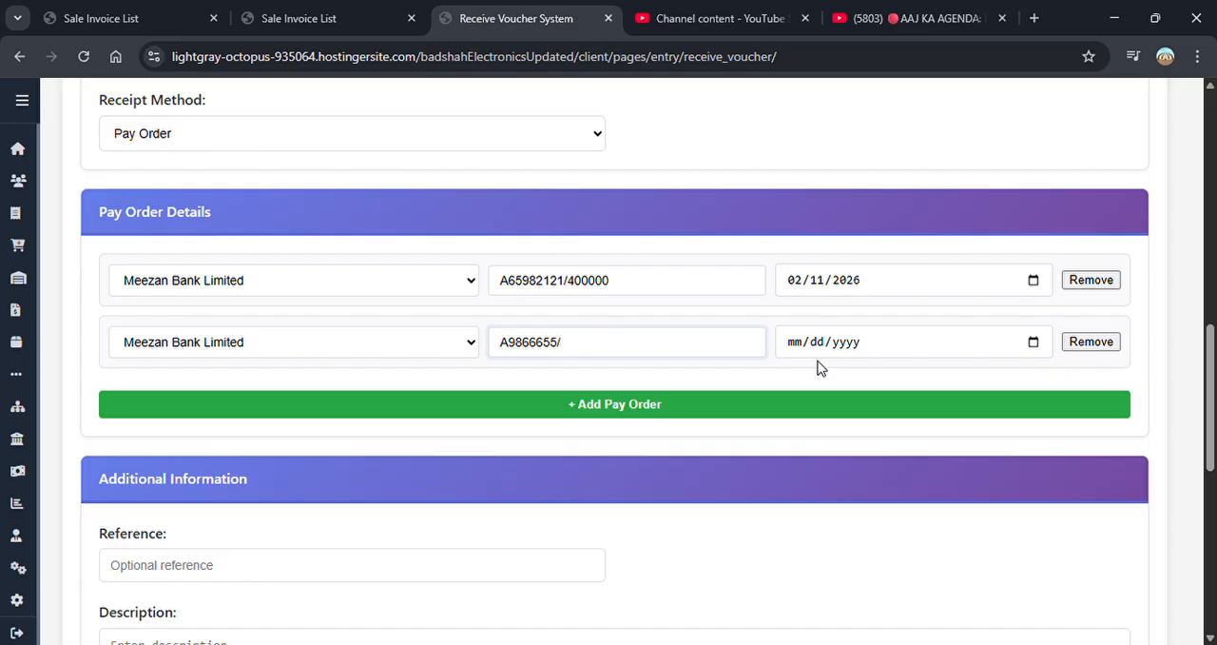
- Create the pay order receive voucher and dismiss the confirmation
{"action": "left_click_drag", "start_coordinate": [1211, 399], "coordinate": [1213, 558]}
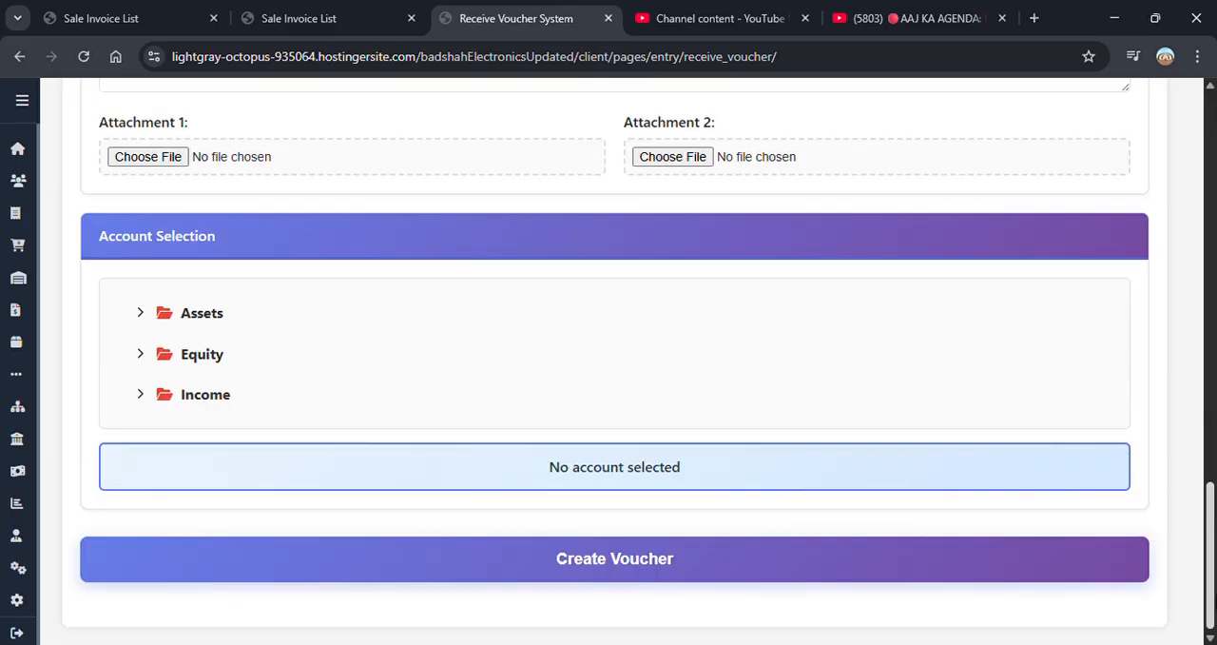
{"action": "left_click", "coordinate": [697, 576]}
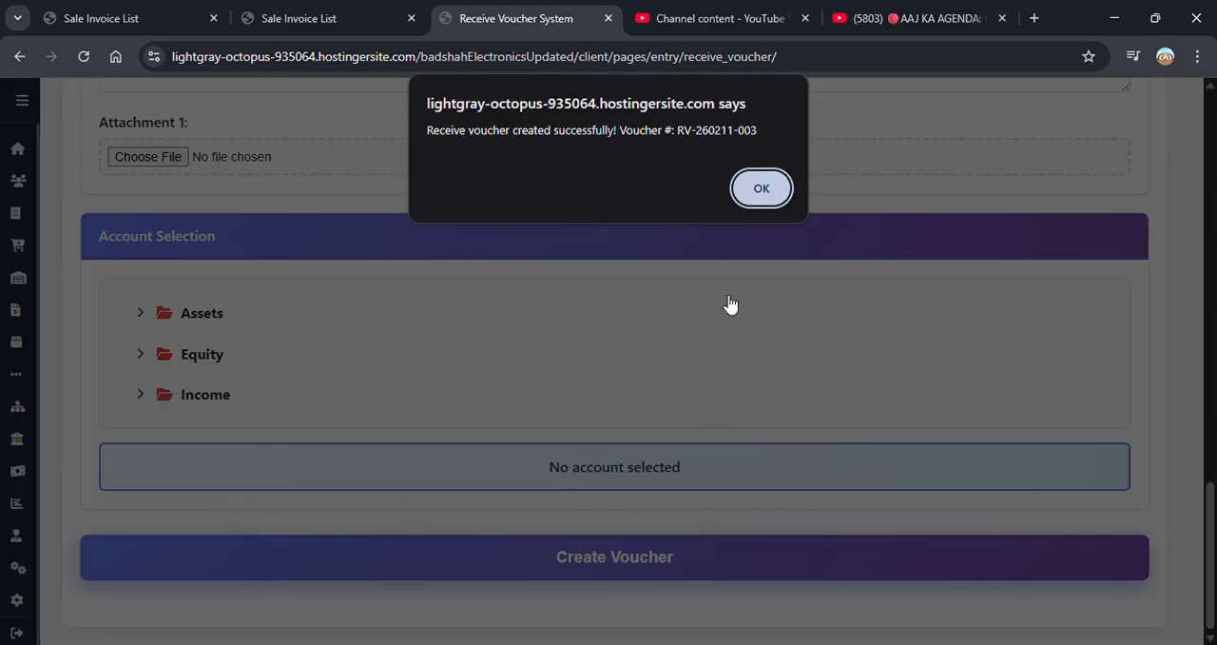
{"action": "left_click", "coordinate": [761, 188]}
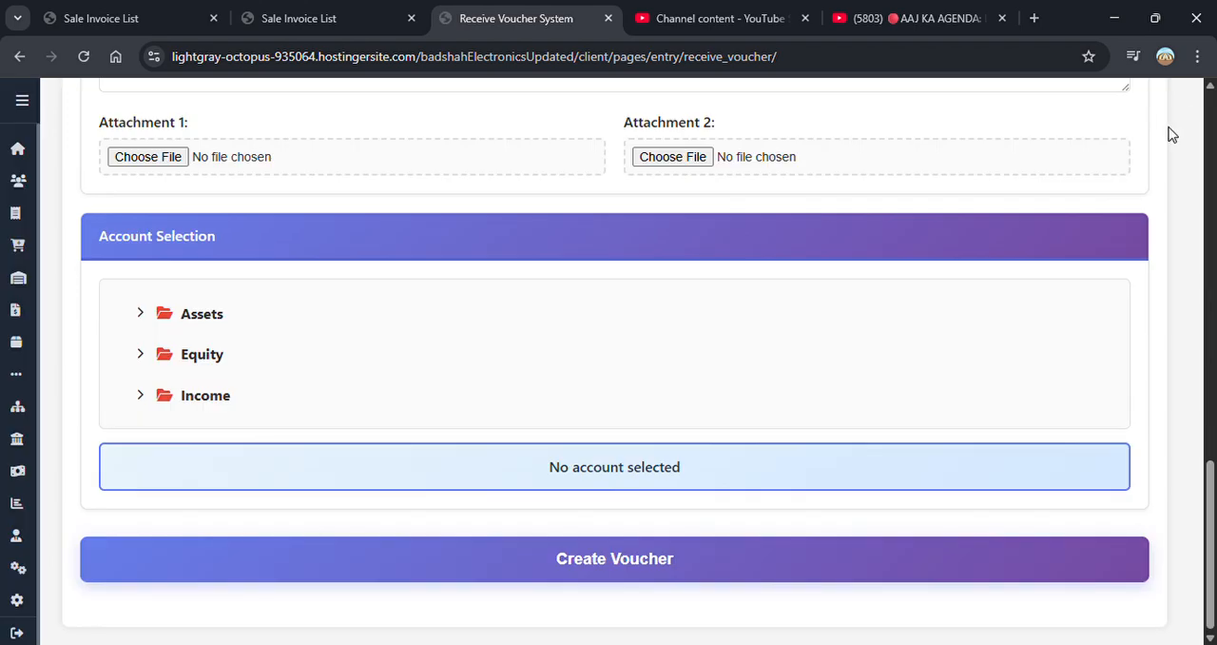
- Open the receive vouchers list and view the printout of all payments for InnovaTech's bill from its newest voucher
{"action": "left_click", "coordinate": [1212, 113]}
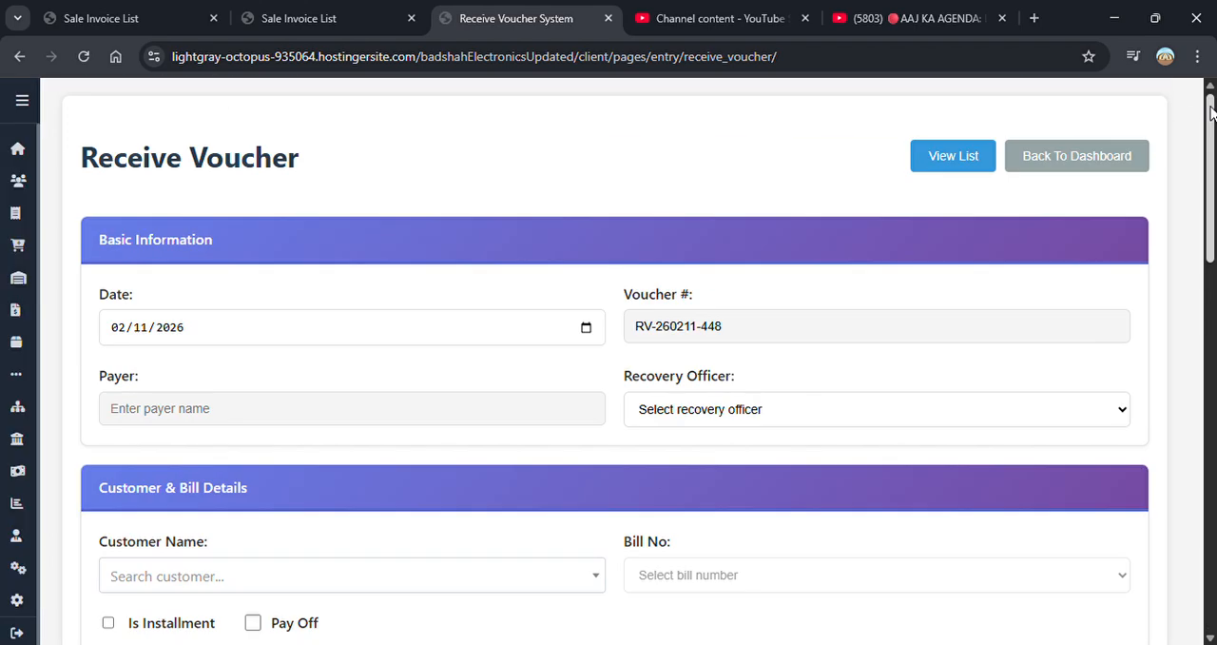
{"action": "left_click", "coordinate": [989, 168]}
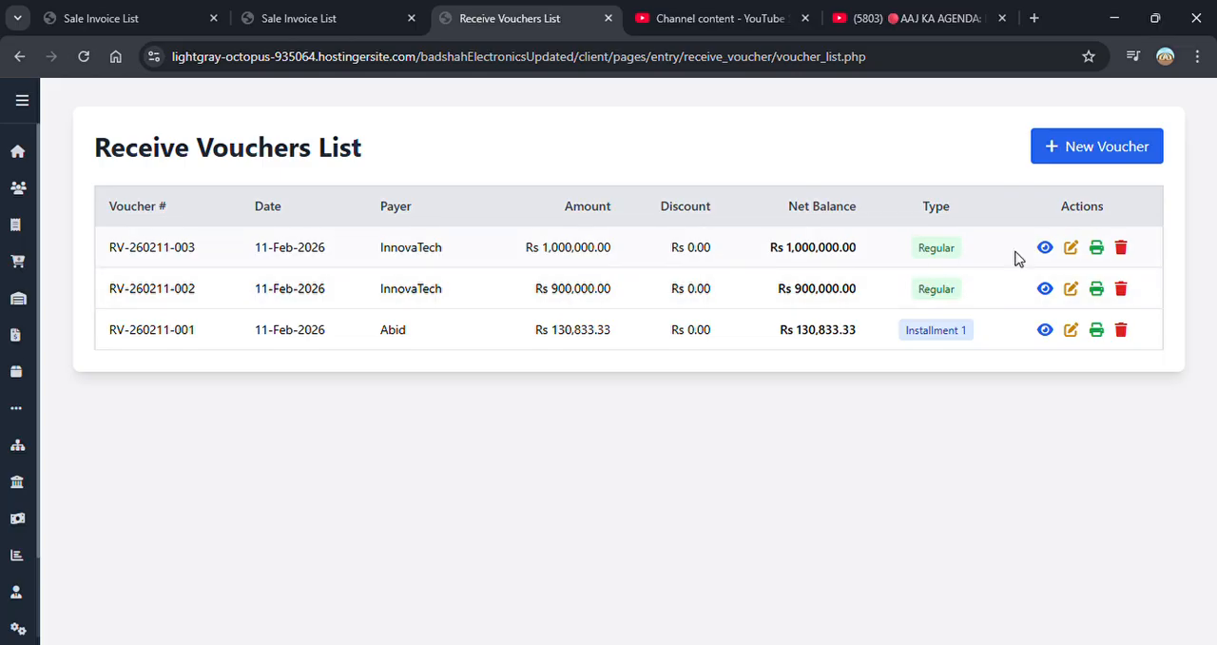
{"action": "left_click", "coordinate": [1095, 249]}
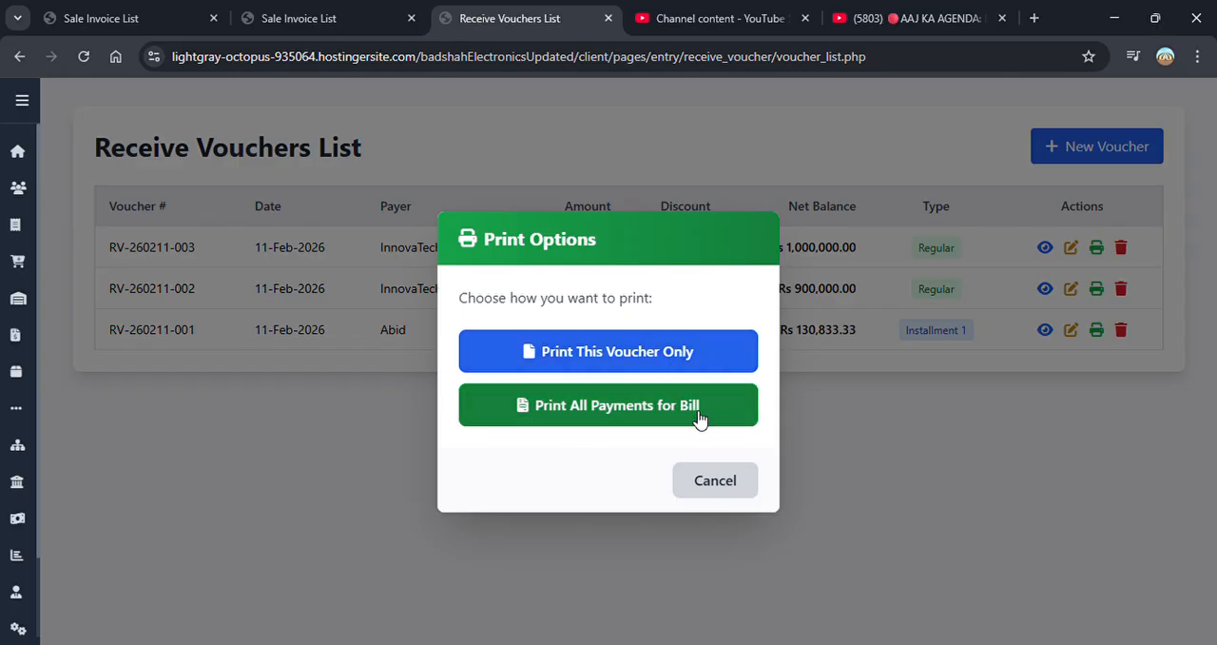
{"action": "left_click", "coordinate": [592, 416]}
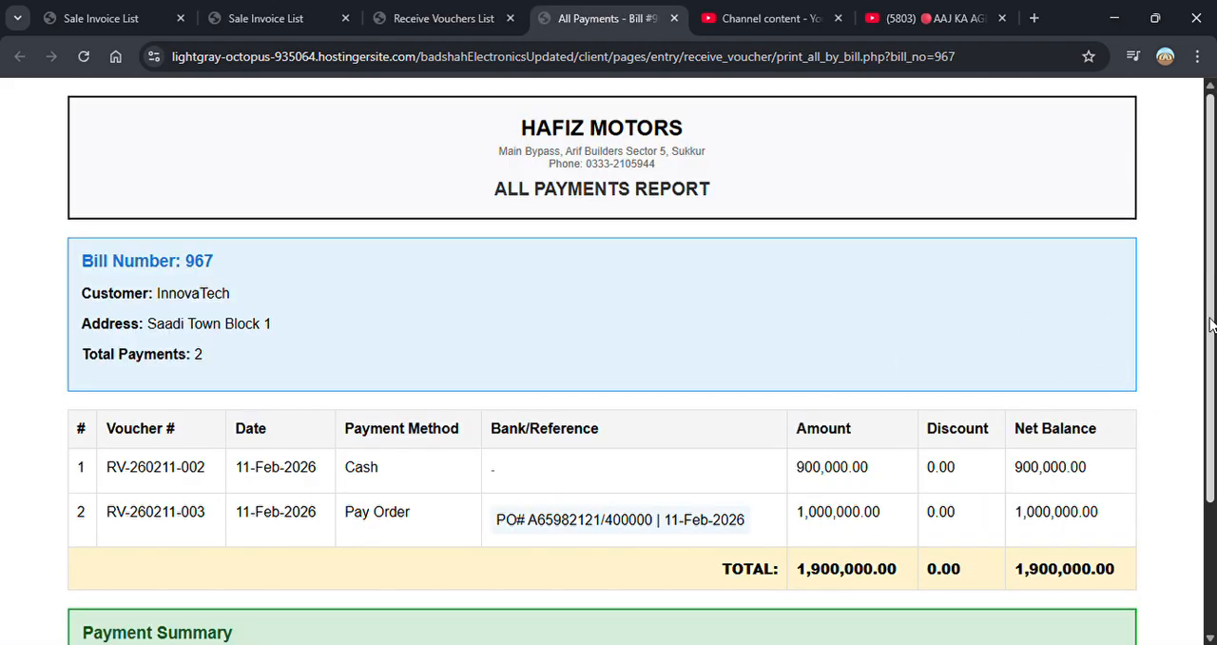
{"action": "scroll", "coordinate": [1210, 324], "scroll_direction": "down", "scroll_amount": 3}
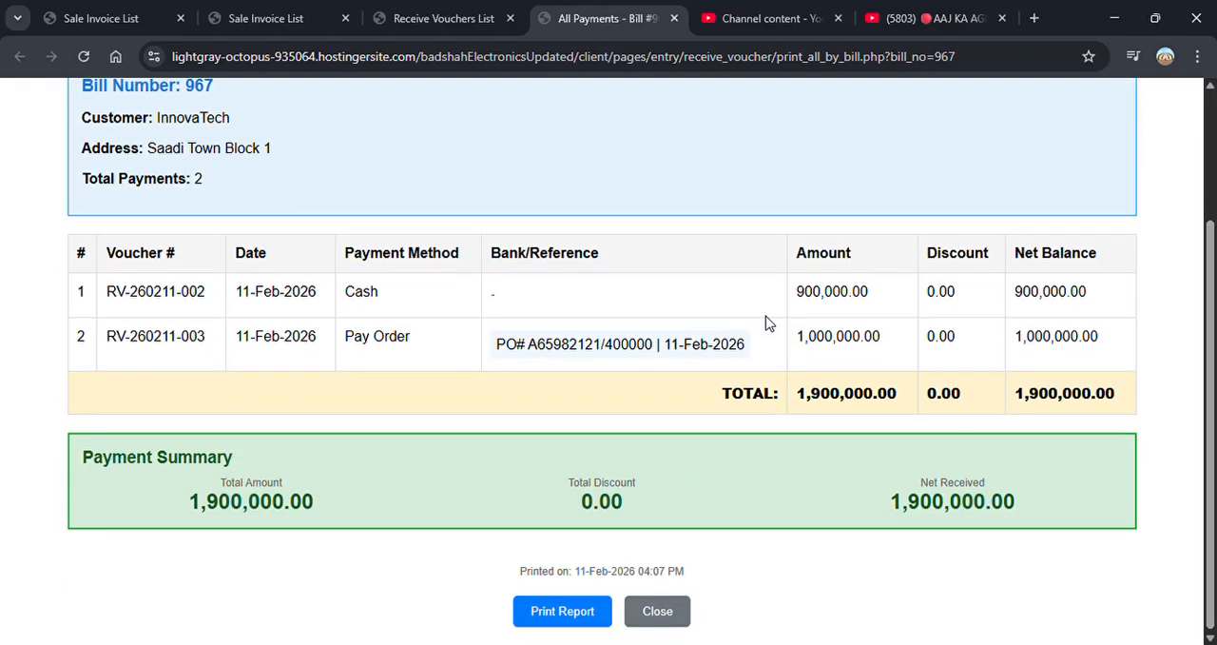
- Examine the cash and pay order amounts, the pay order reference and the net received total in the bill's all payments report
{"action": "double_click", "coordinate": [806, 303]}
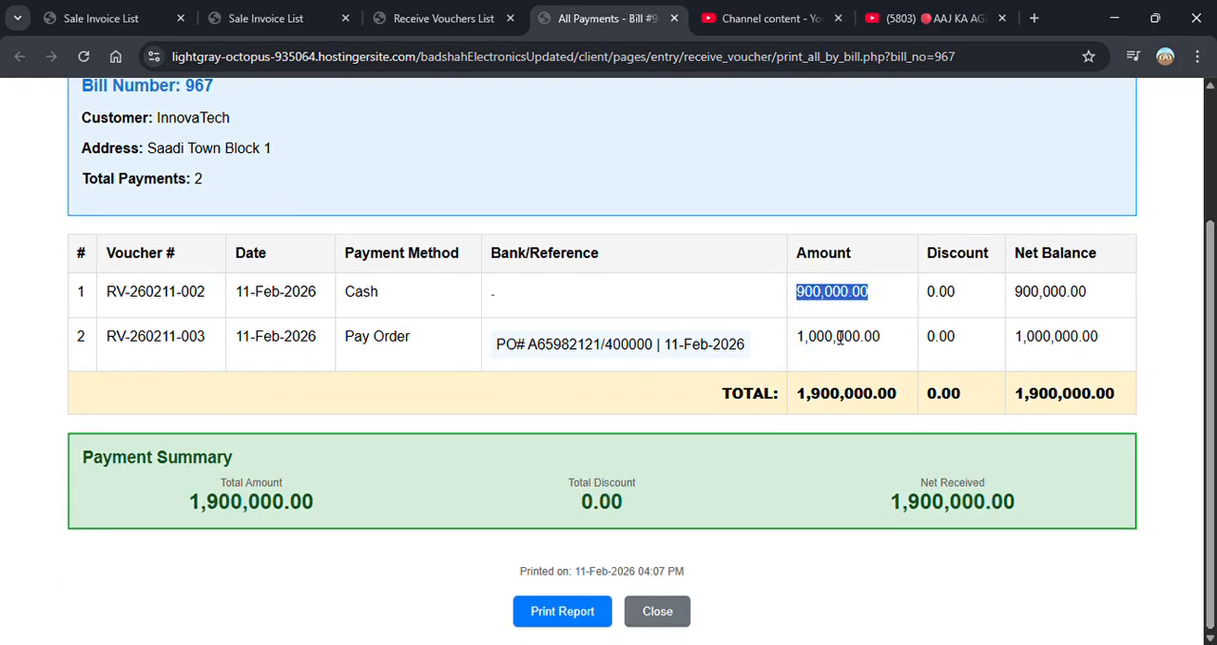
{"action": "left_click_drag", "start_coordinate": [807, 348], "coordinate": [918, 351]}
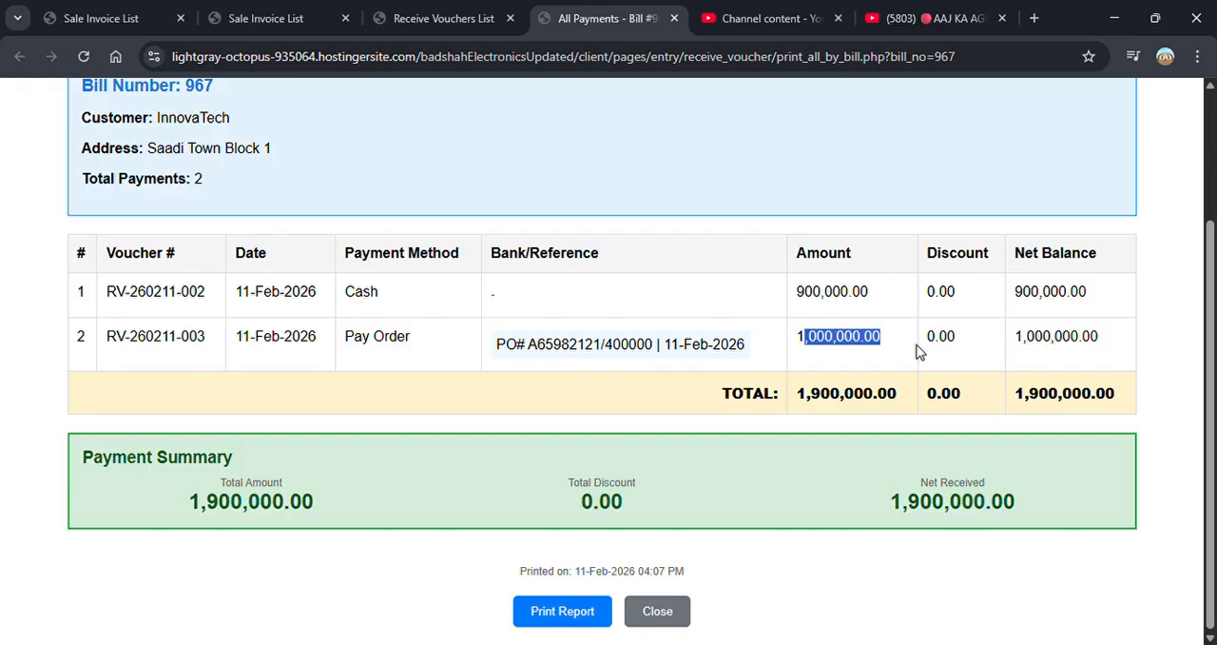
{"action": "left_click_drag", "start_coordinate": [563, 348], "coordinate": [771, 353]}
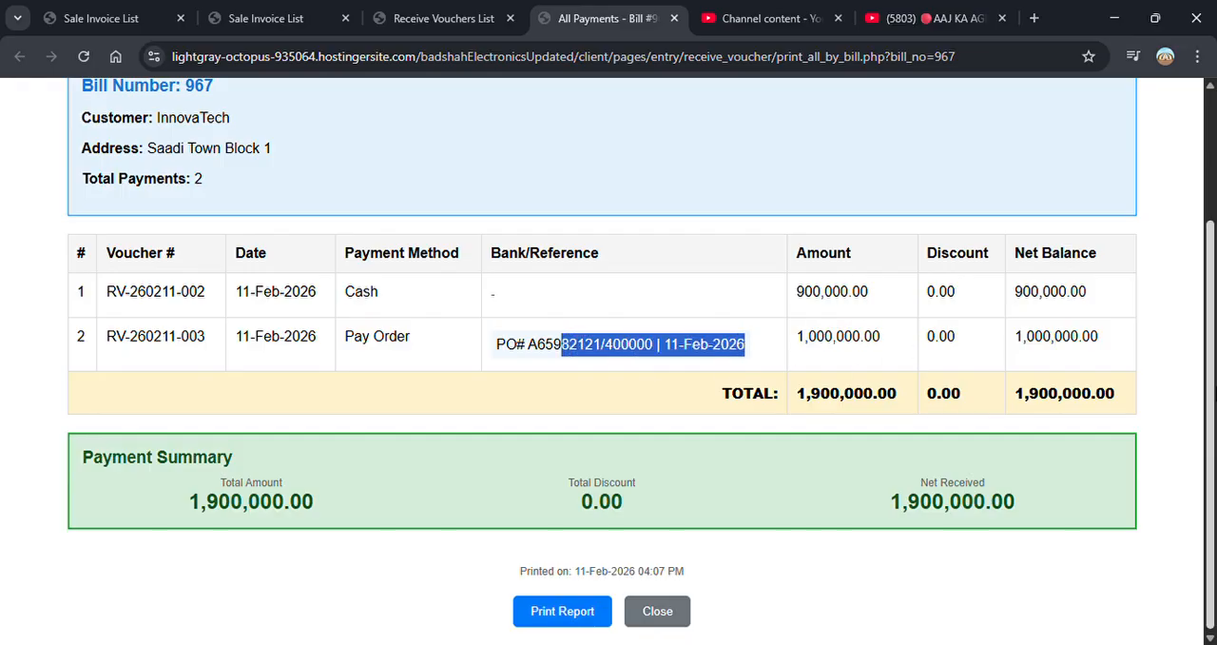
{"action": "left_click", "coordinate": [570, 367]}
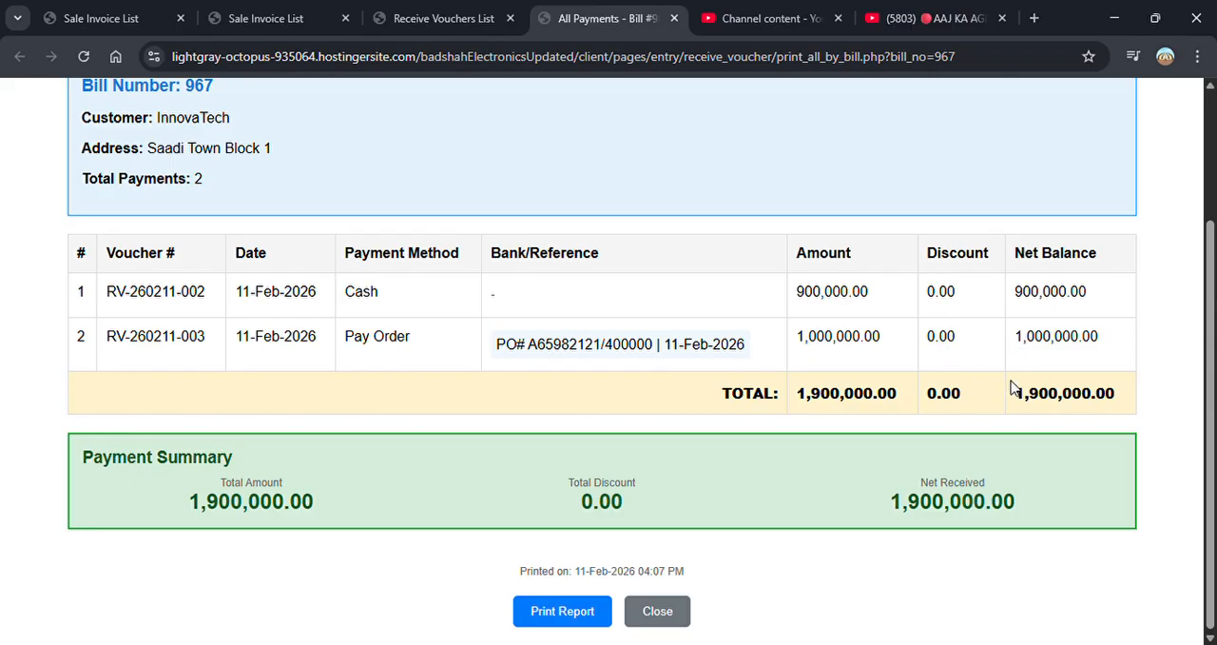
{"action": "left_click_drag", "start_coordinate": [865, 502], "coordinate": [1066, 520]}
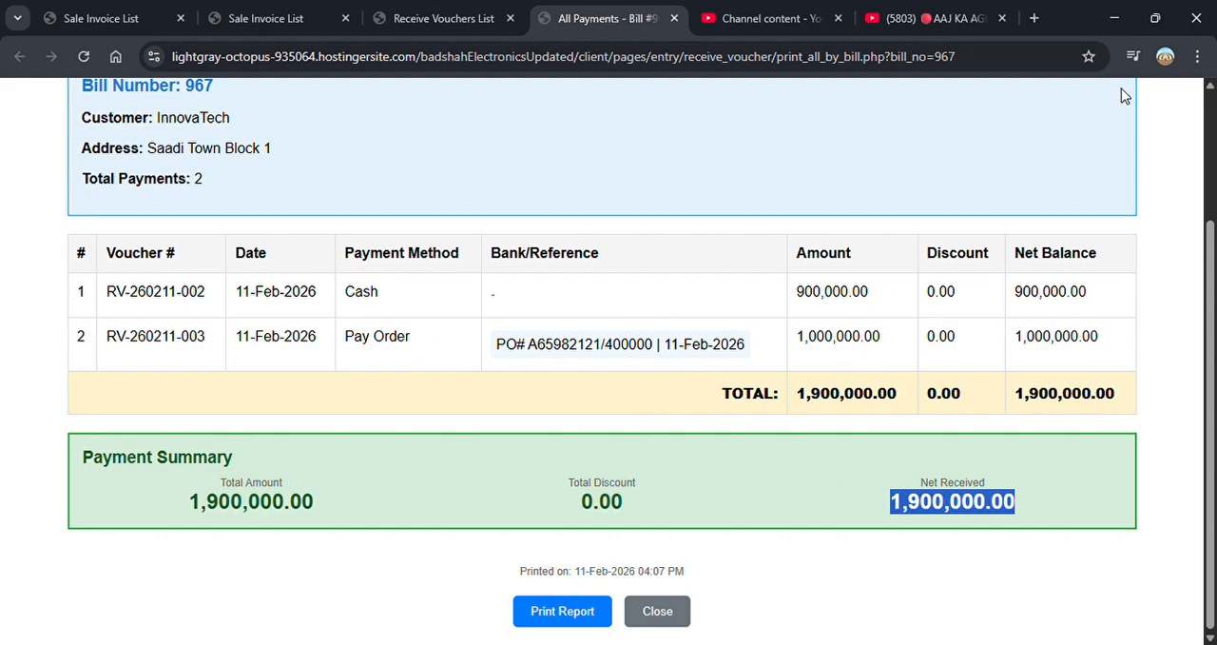
{"action": "left_click_drag", "start_coordinate": [1212, 228], "coordinate": [1210, 95]}
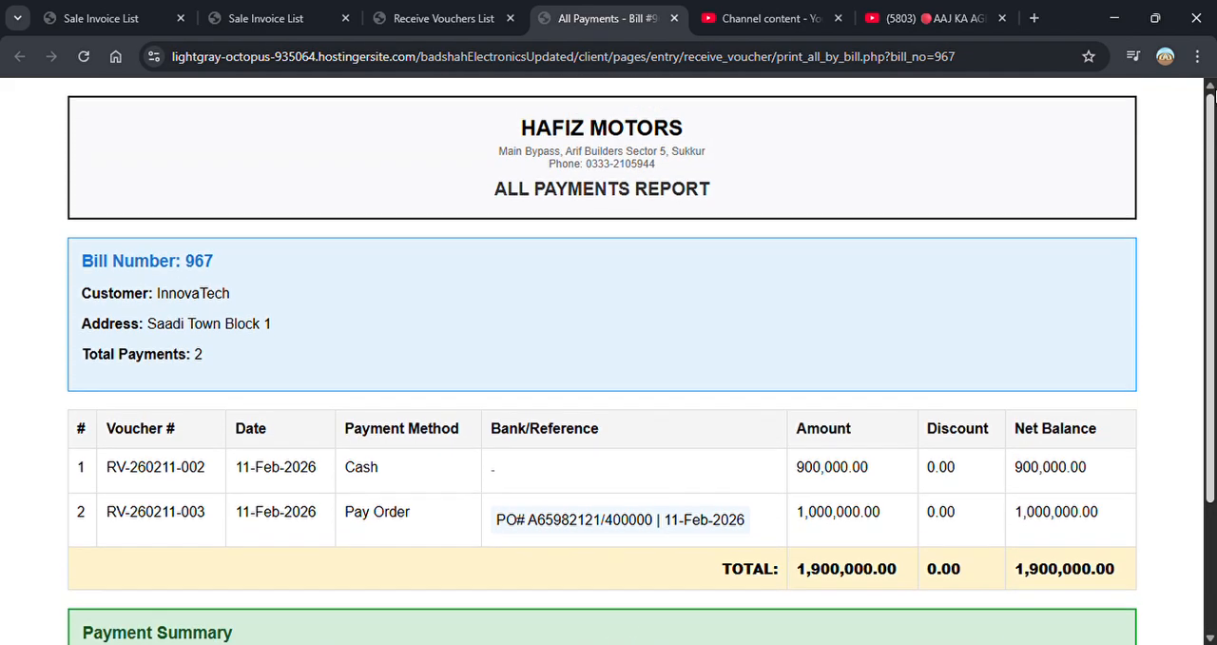